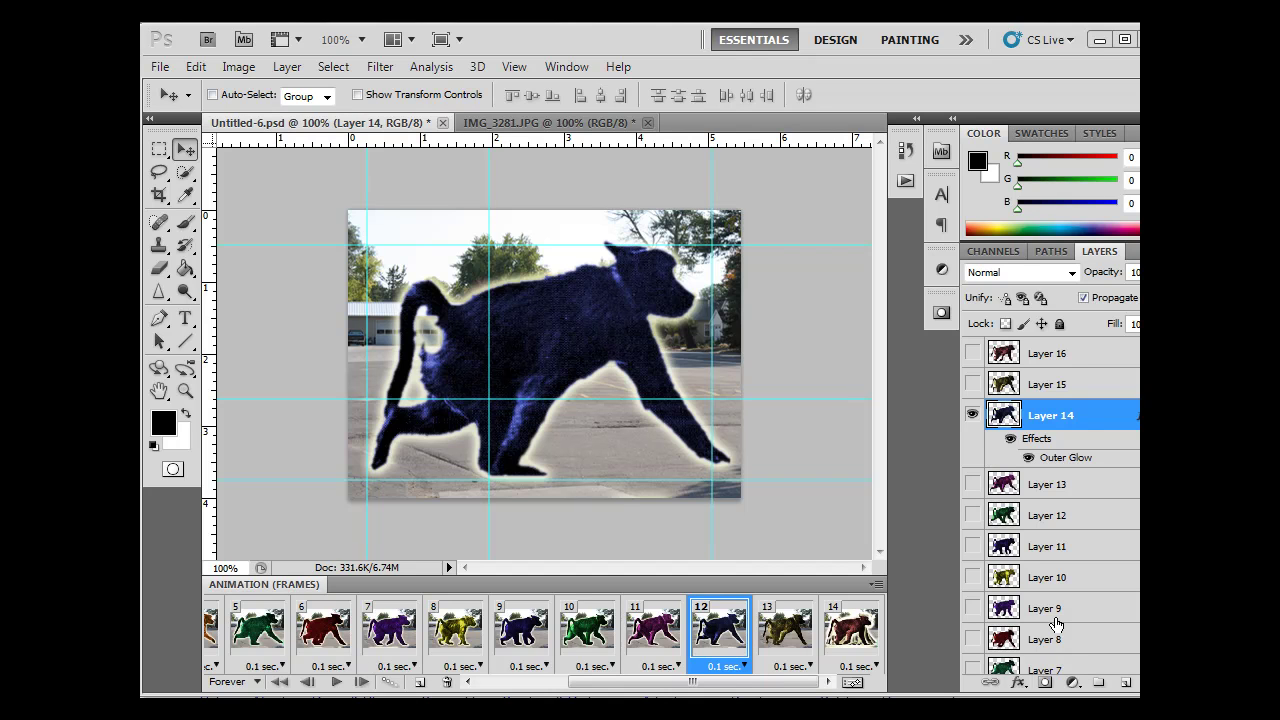
- Select animation frame 13 and apply the fx Outer Glow settings
left_click(785, 640)
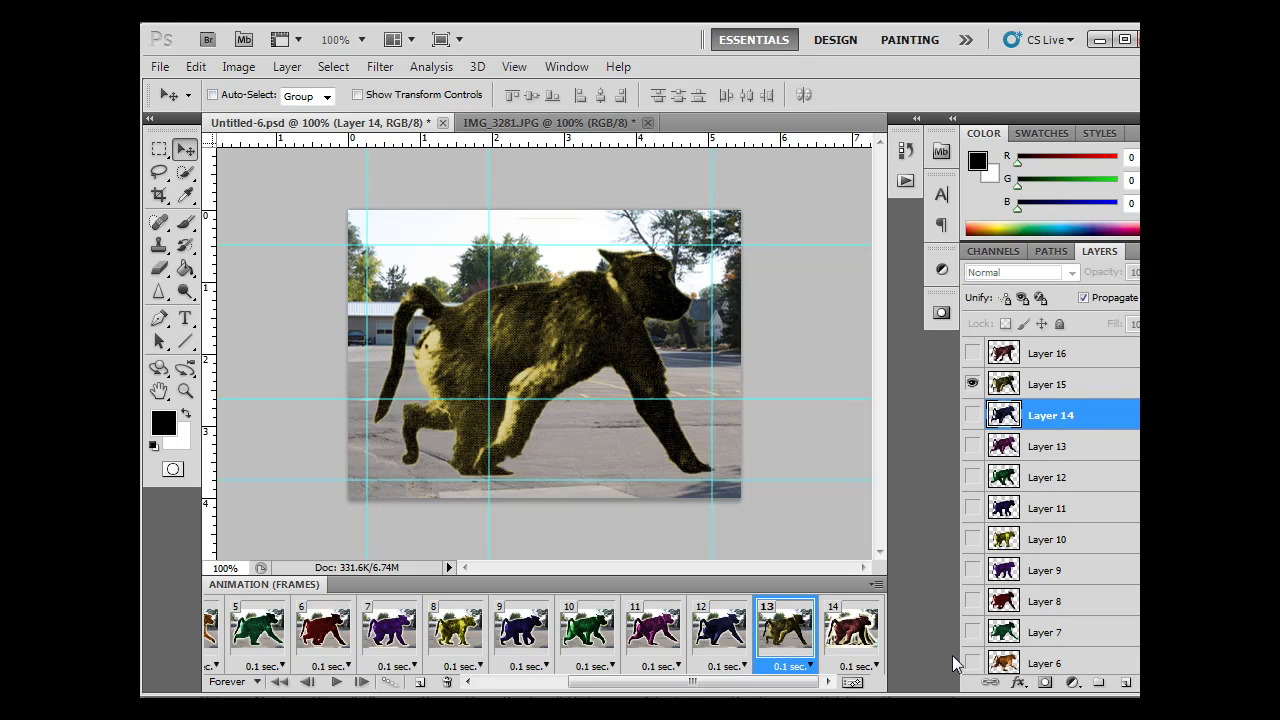
left_click(1020, 682)
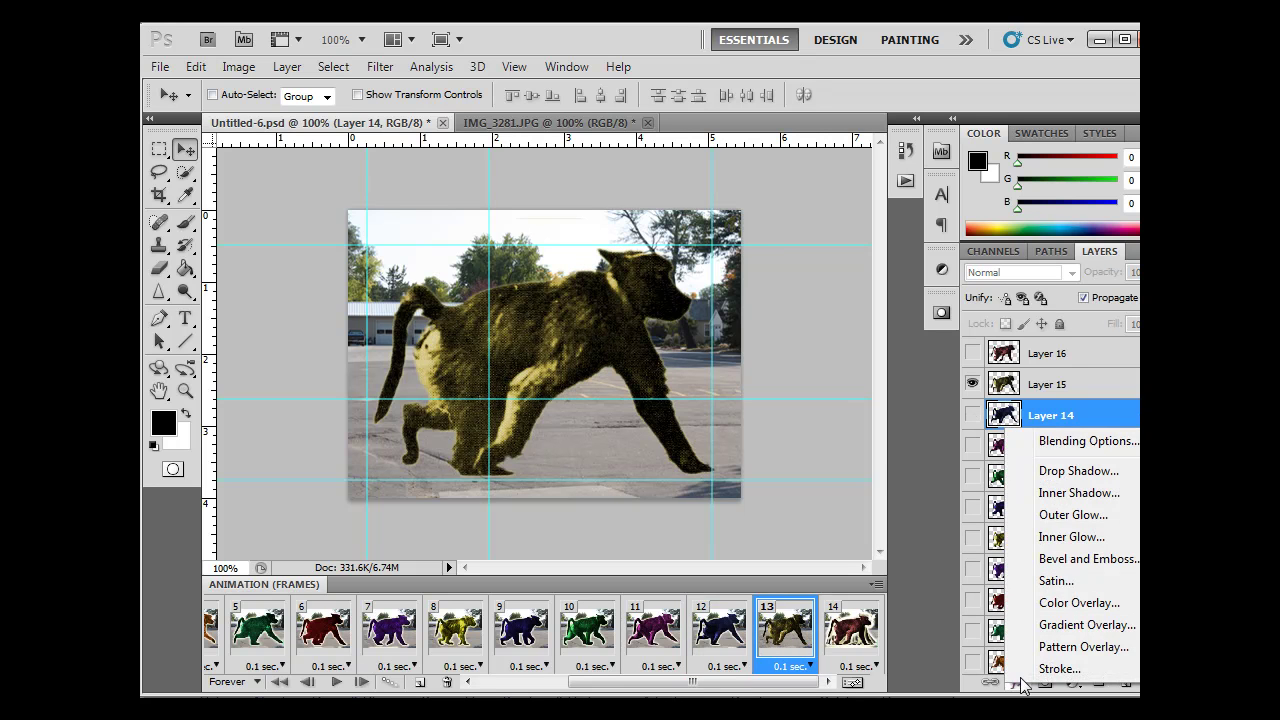
left_click(1052, 514)
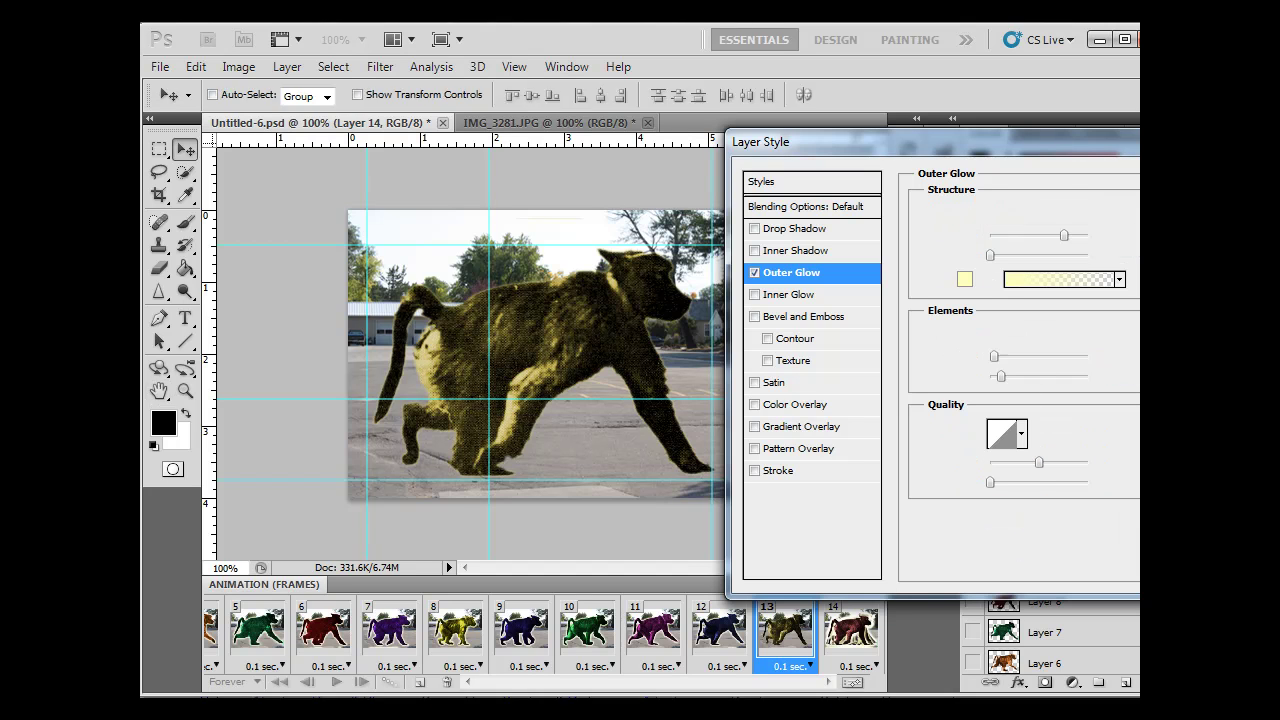
key("Return")
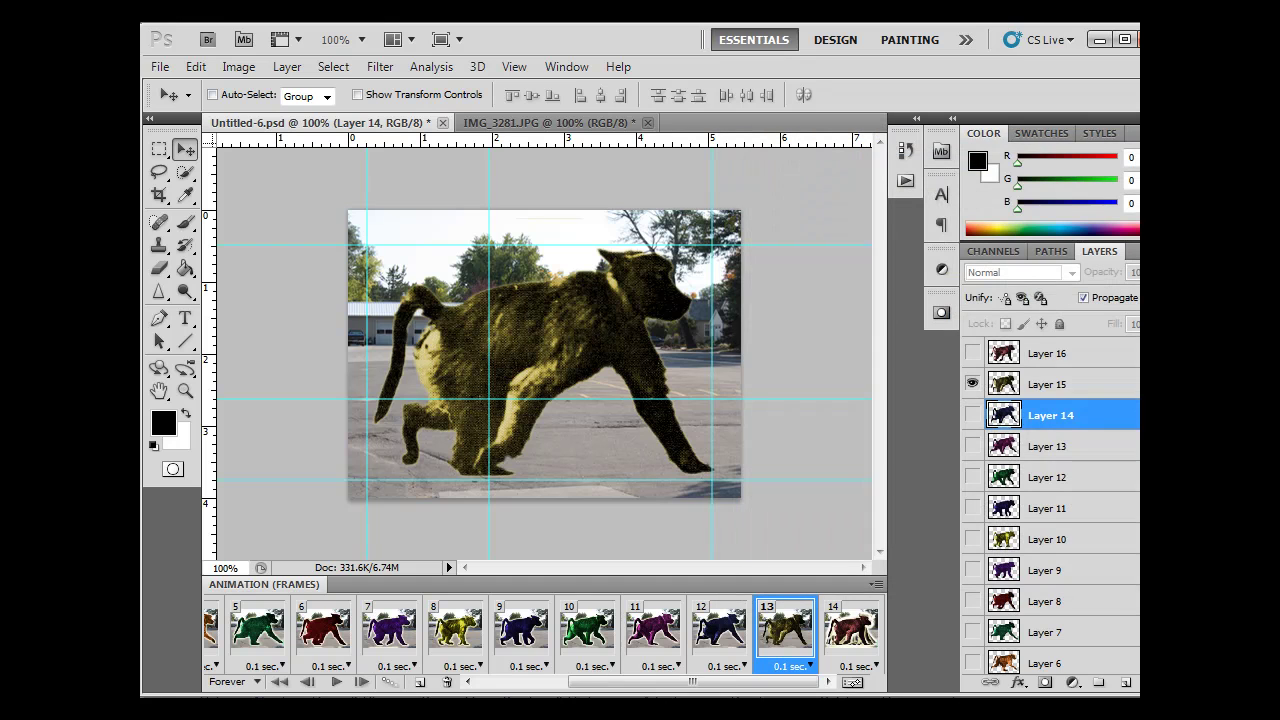
- Make Layer 15 active and visible, then give it an Outer Glow
left_click(1058, 388)
left_click(973, 384)
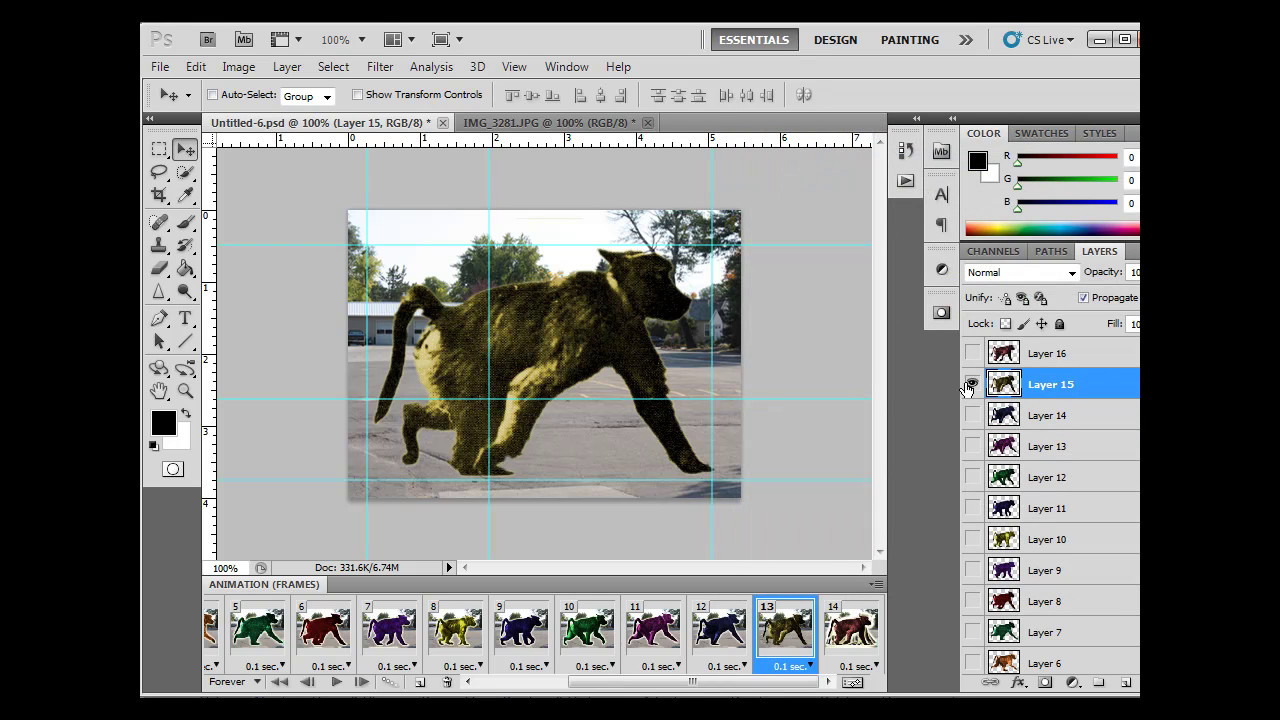
left_click(1020, 683)
left_click(1054, 520)
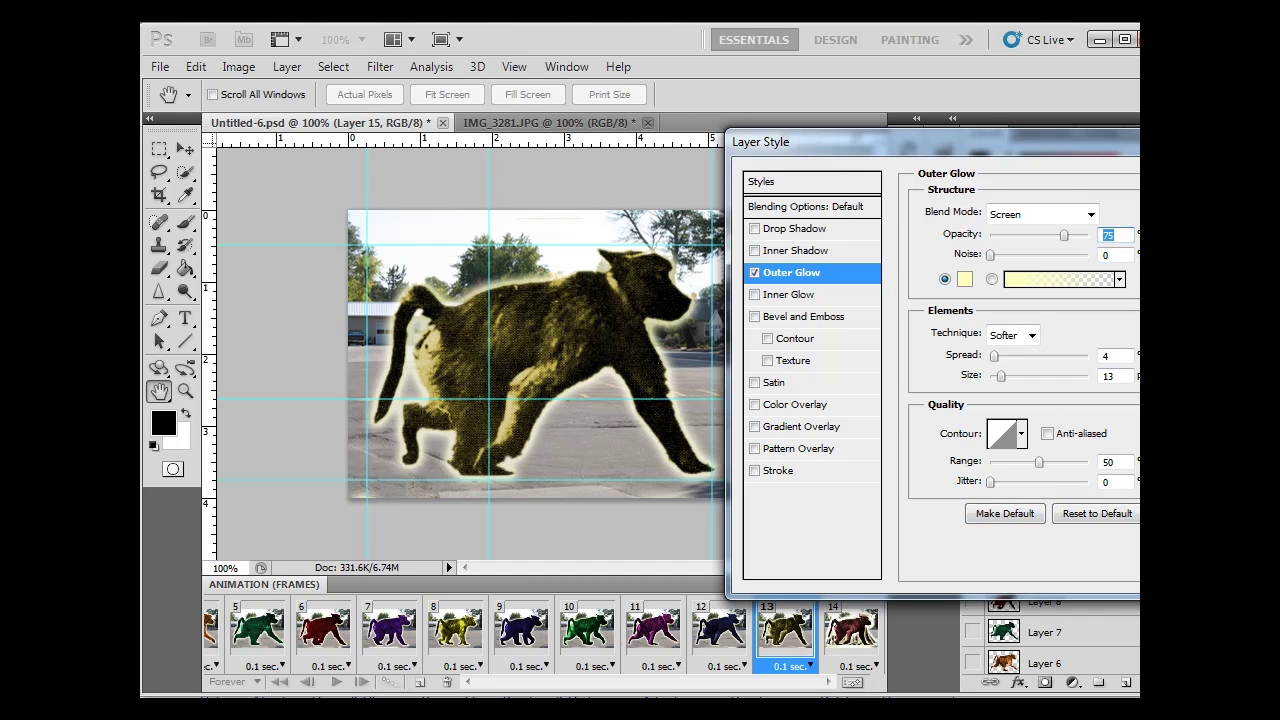
key("Return")
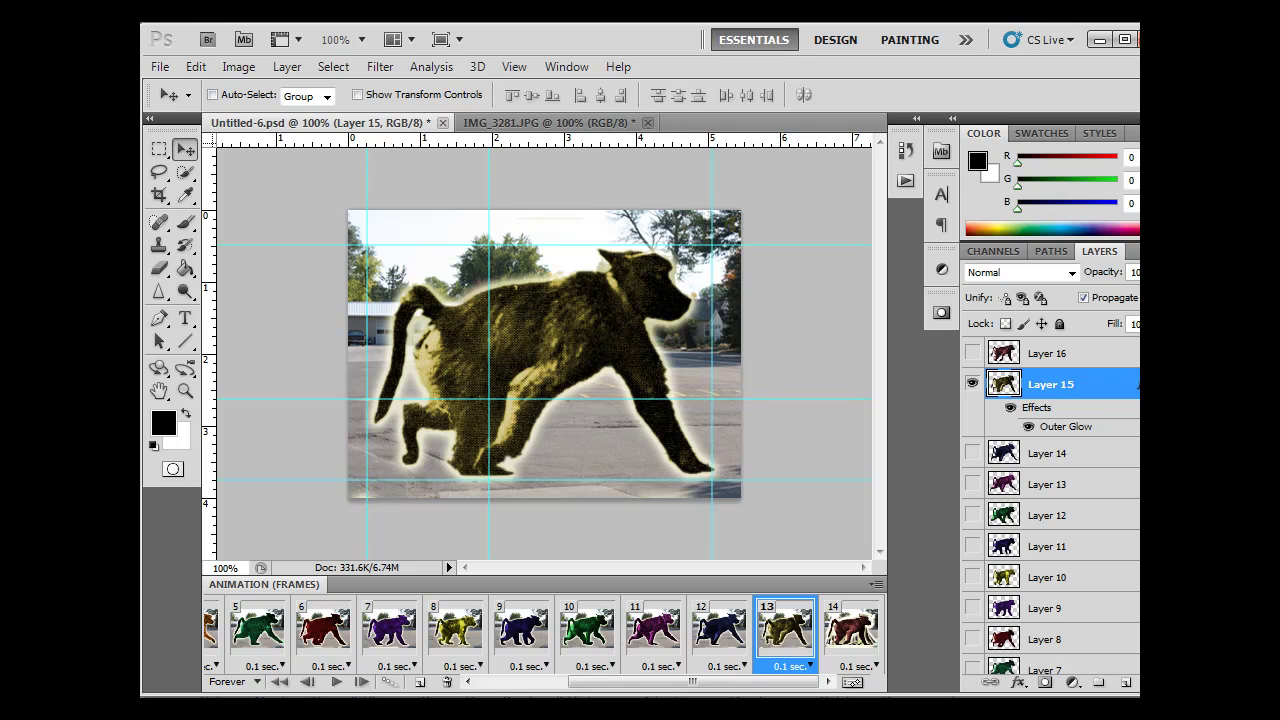
- Select frame 14 and hide baboon Layers 3 through 8
left_click(852, 640)
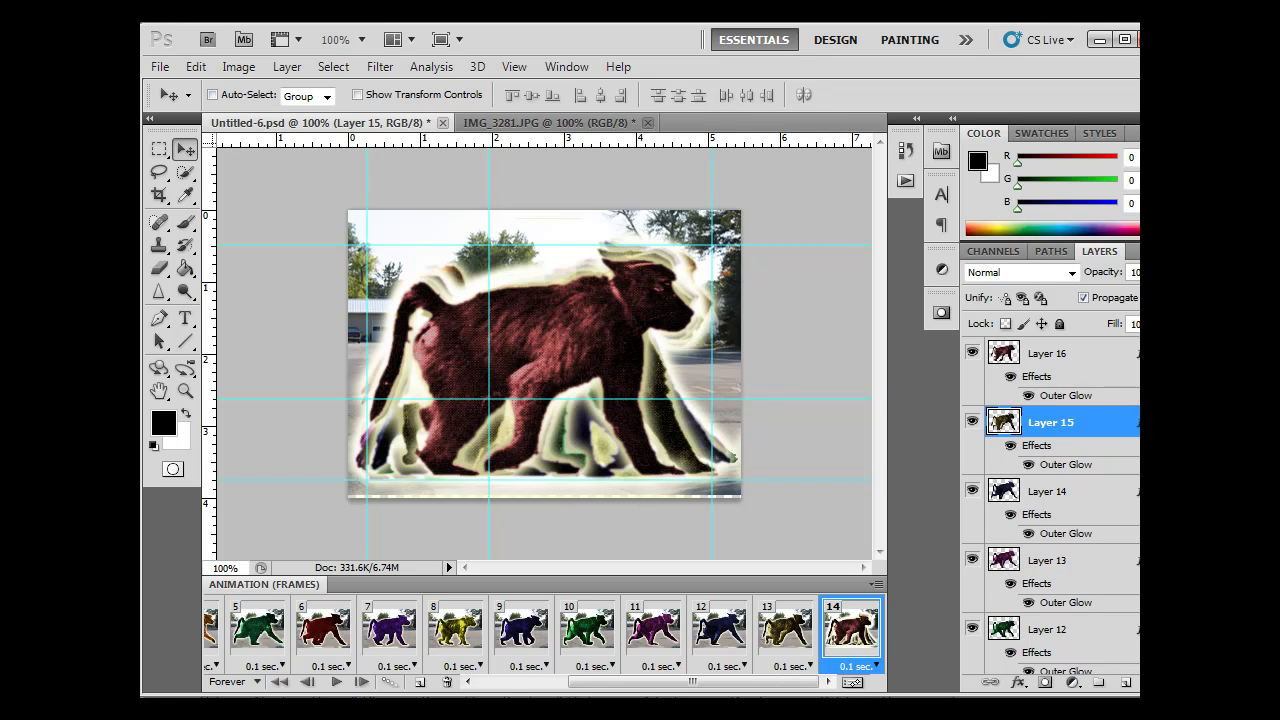
scroll(1050, 505, "down", 10)
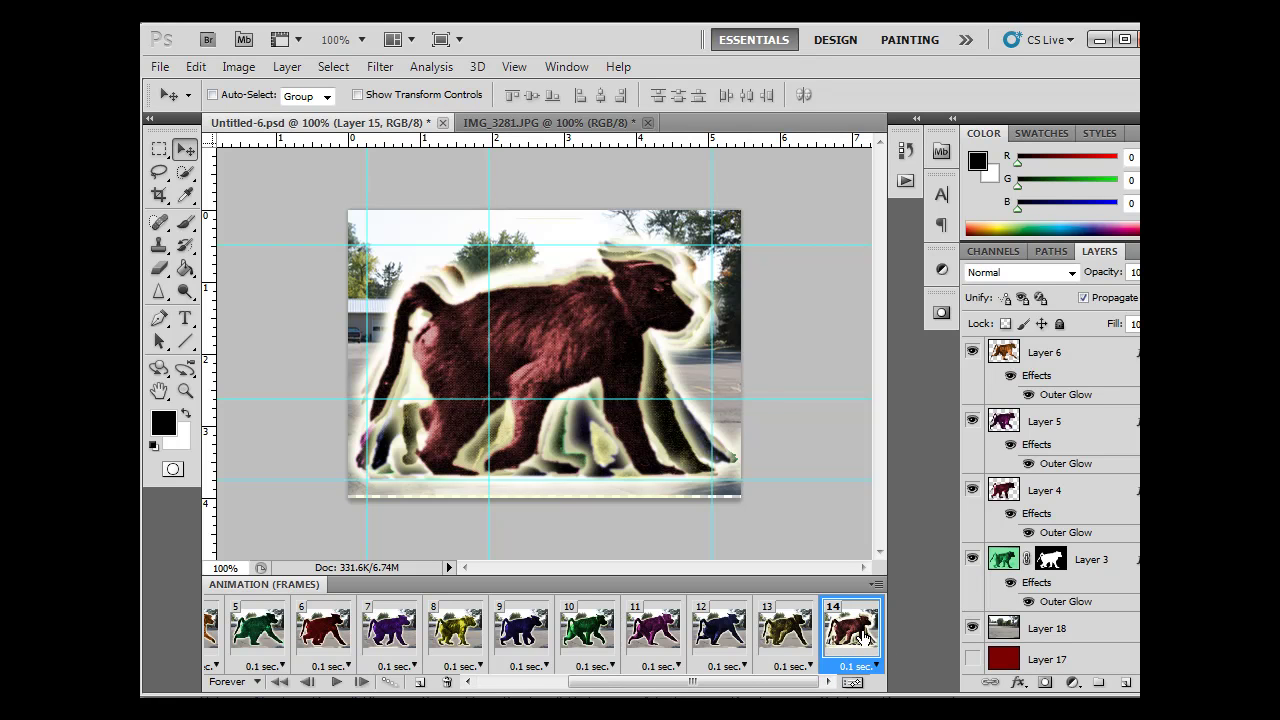
left_click(972, 558)
left_click(972, 490)
left_click(972, 421)
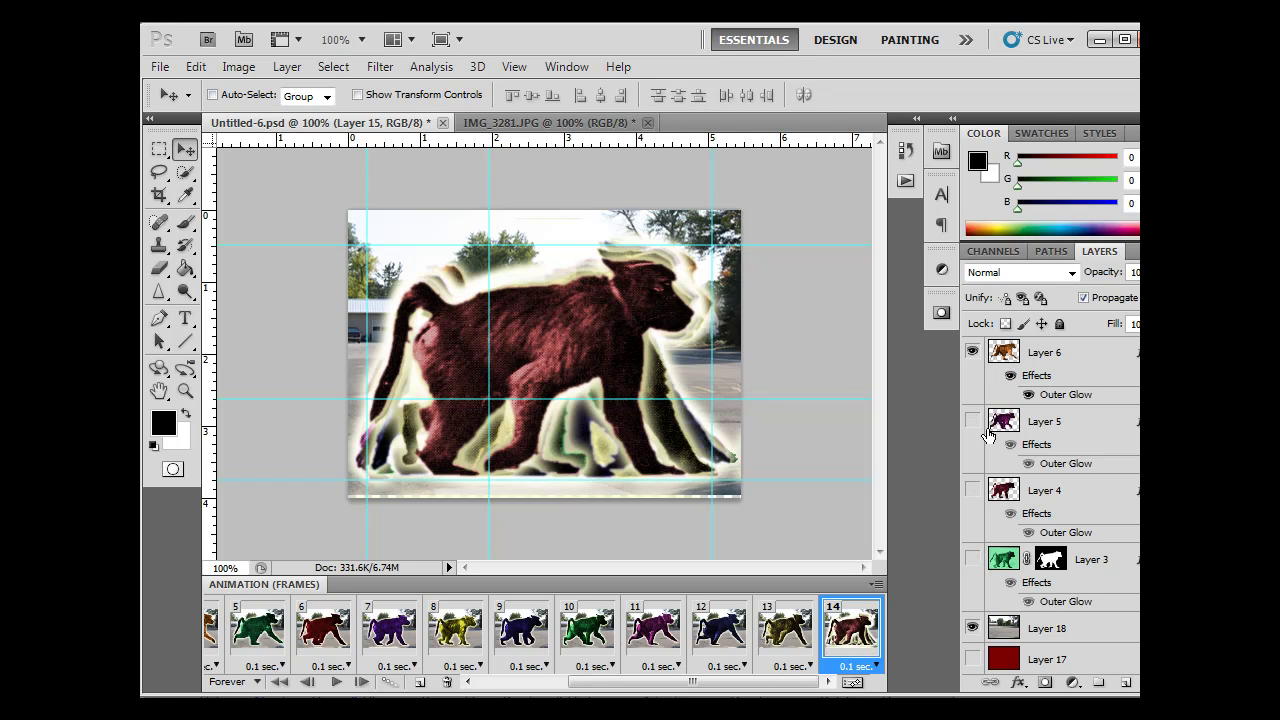
scroll(969, 518, "up", 3)
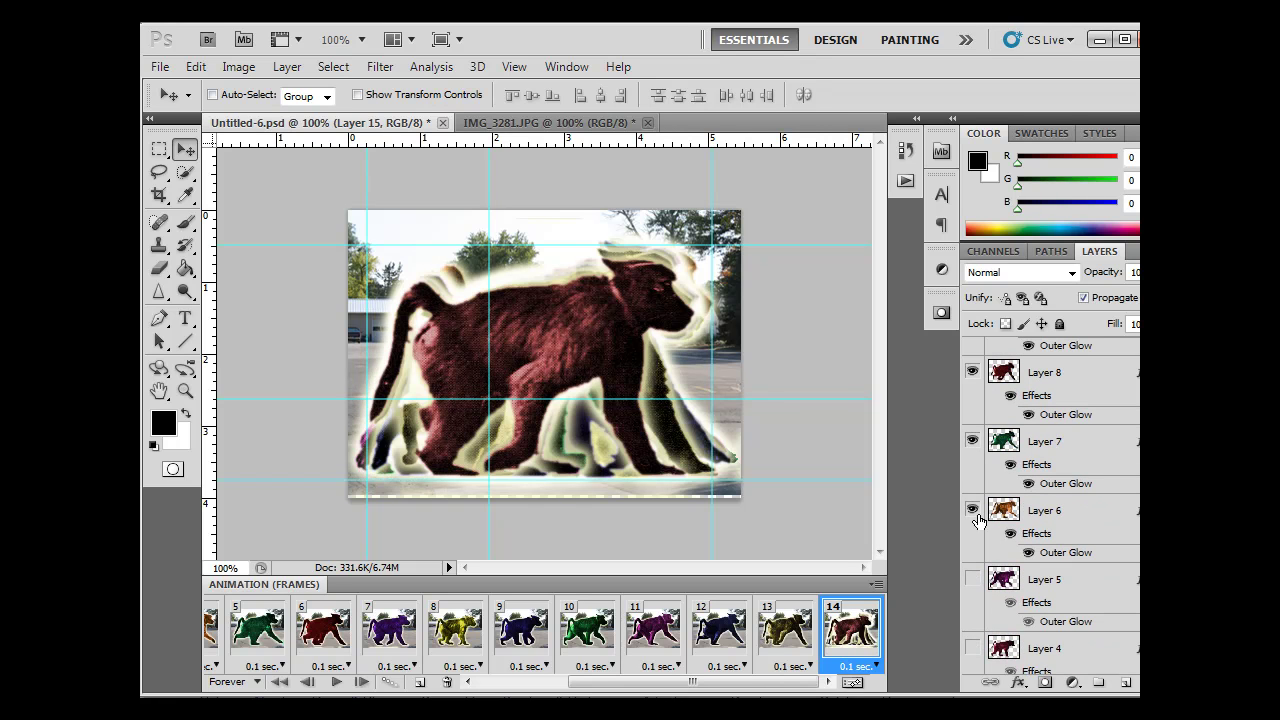
left_click(971, 512)
left_click(972, 442)
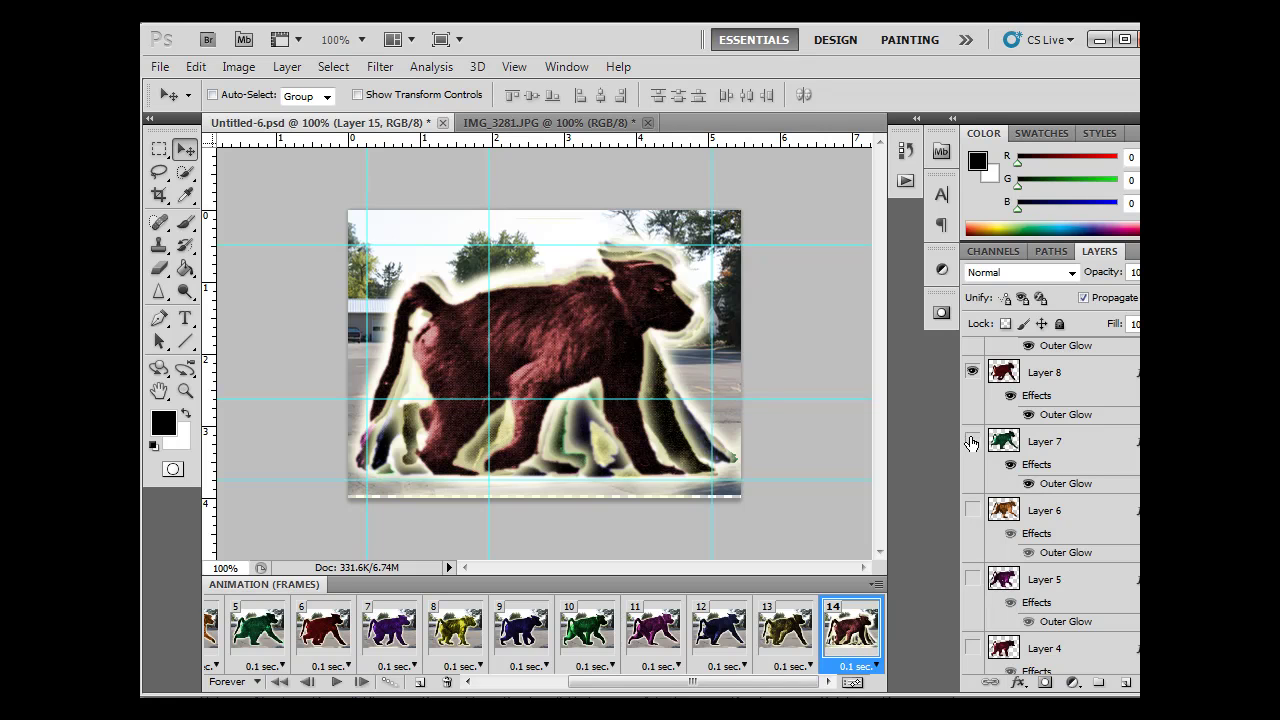
left_click(970, 374)
- Hide Layers 9 through 15 so only Layer 16's red baboon remains
scroll(1078, 440, "up", 10)
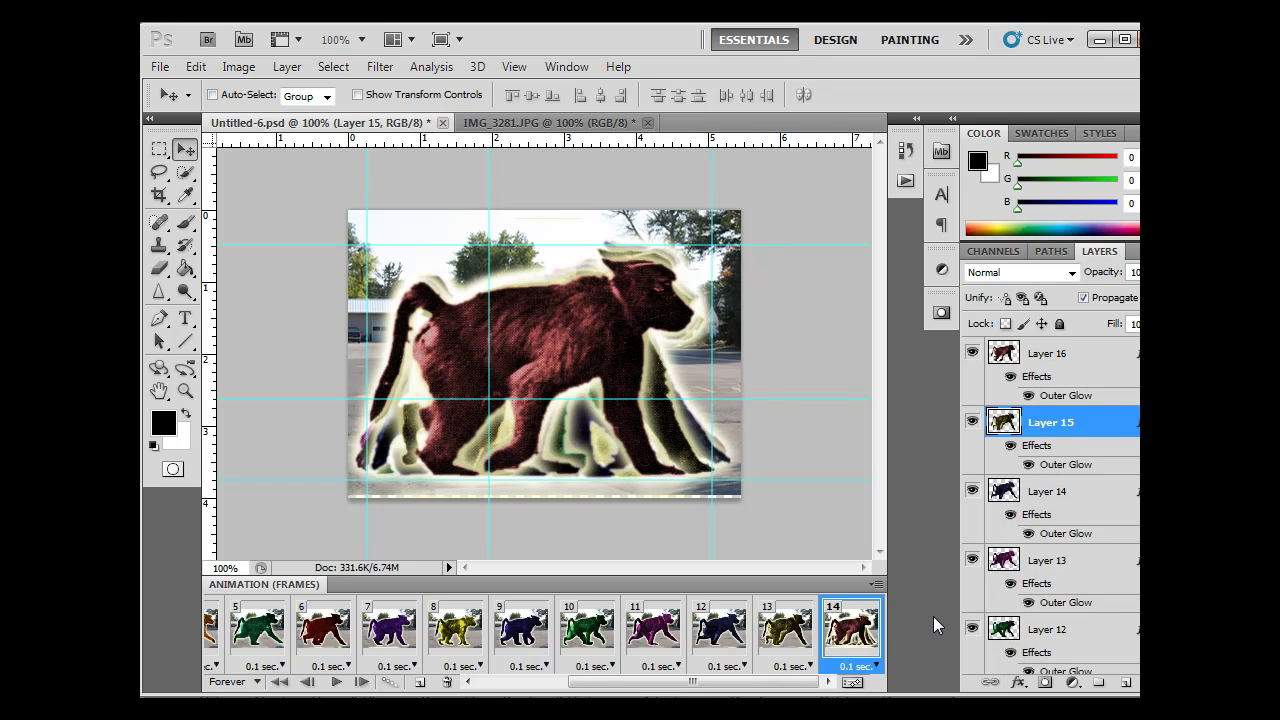
left_click(971, 629)
left_click(971, 560)
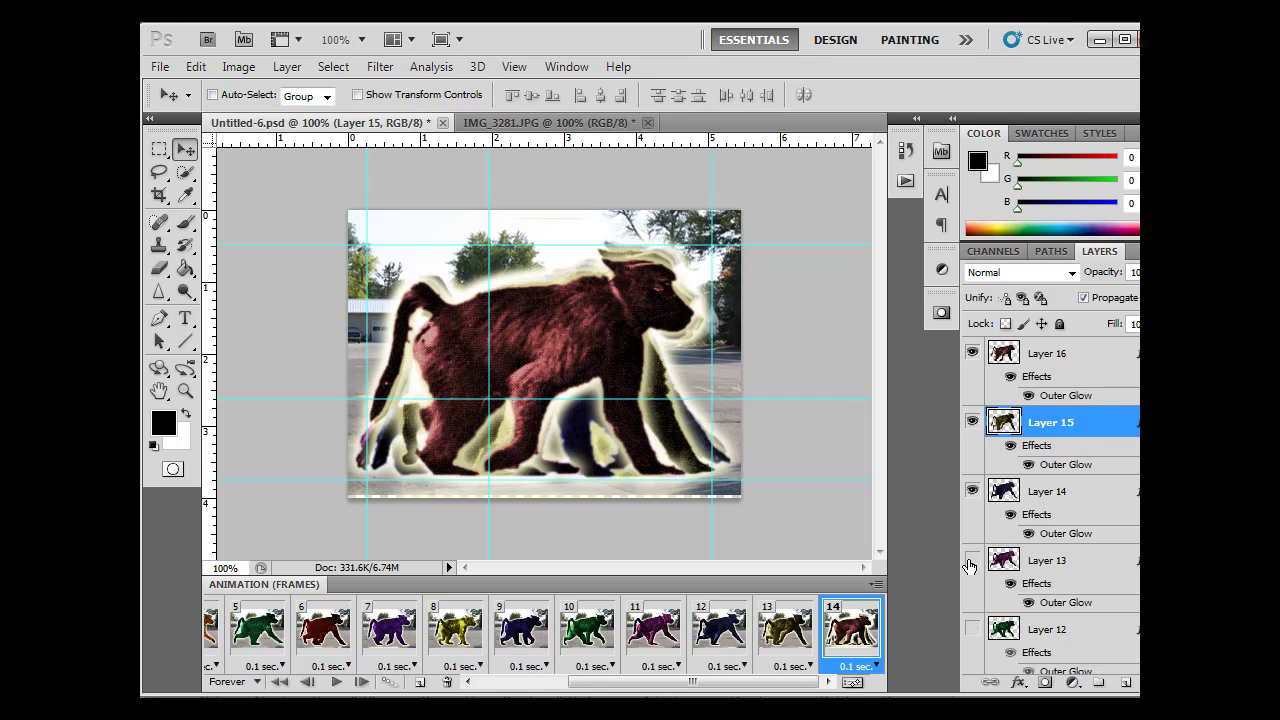
left_click(972, 492)
left_click(971, 422)
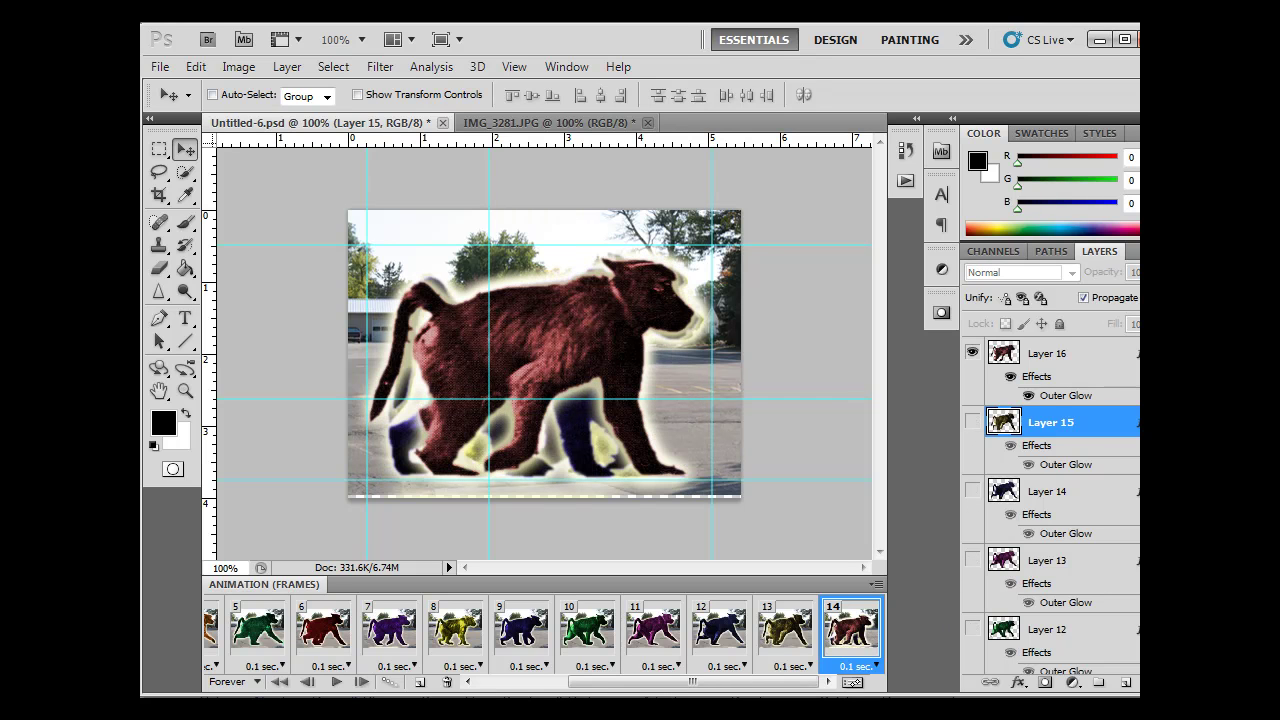
scroll(978, 410, "down", 5)
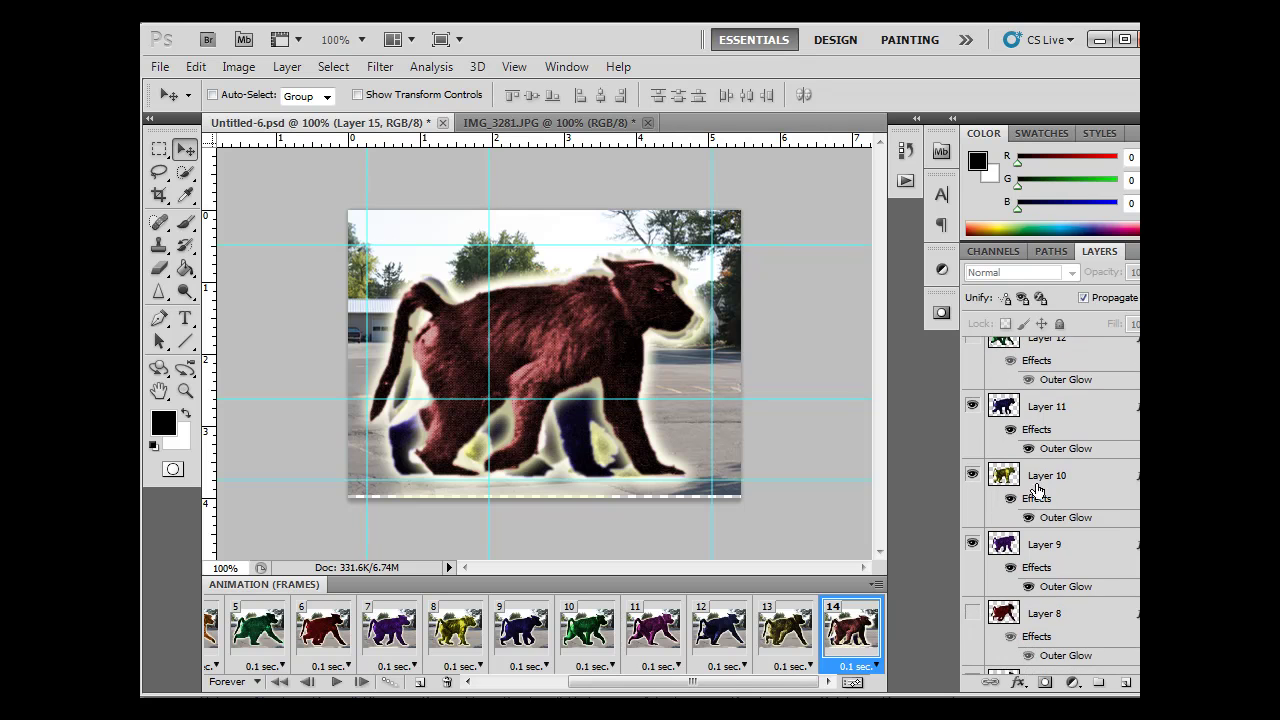
left_click(972, 406)
left_click(972, 475)
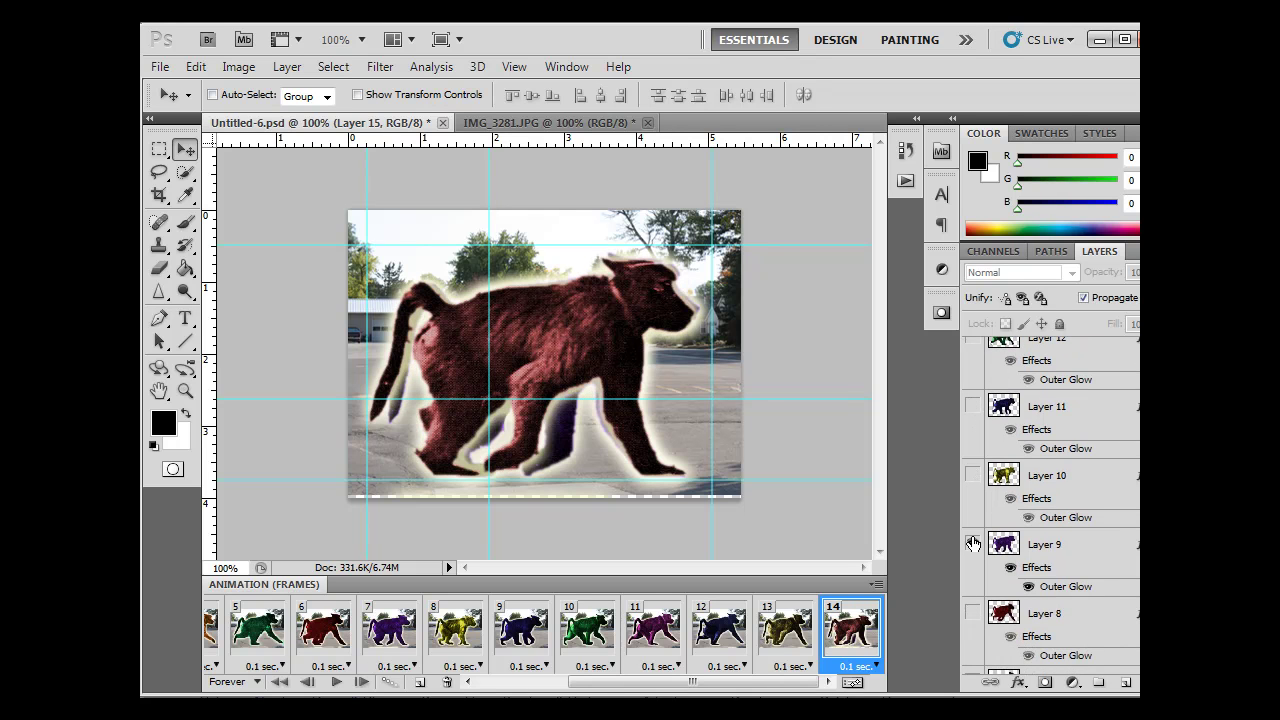
left_click(971, 547)
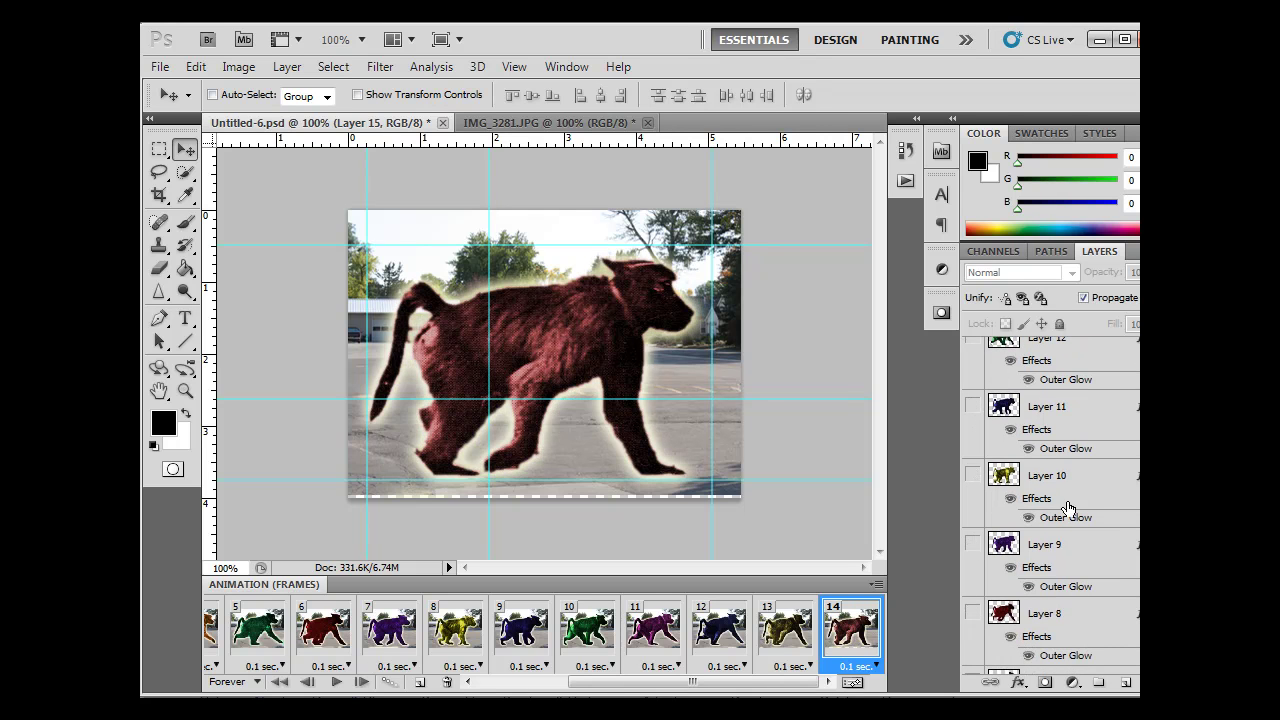
scroll(1050, 505, "down", 8)
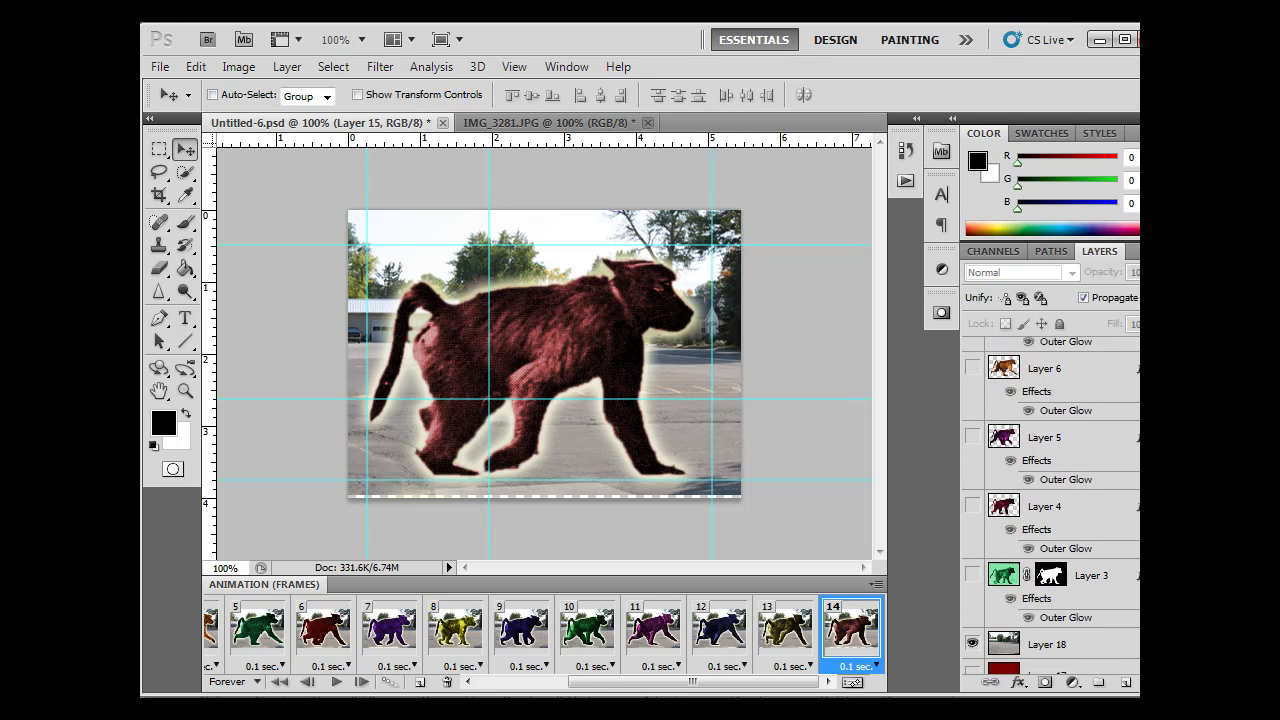
scroll(1050, 505, "up", 10)
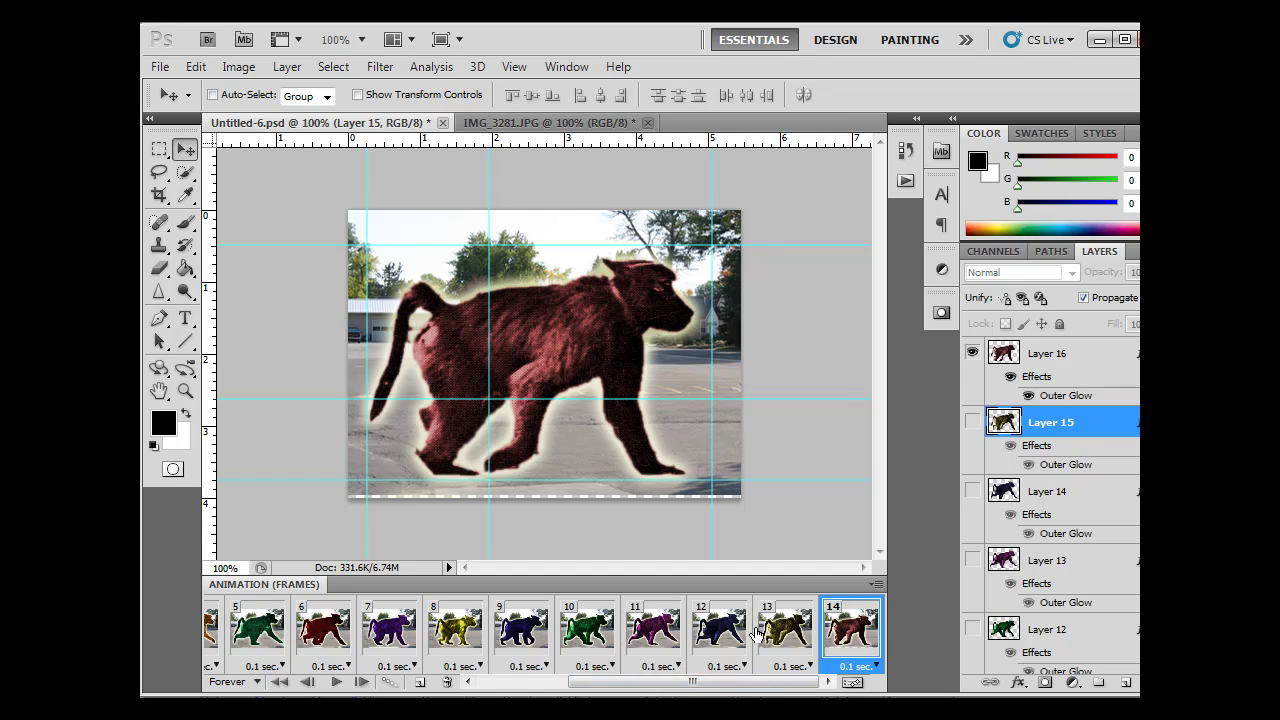
- Save the Untitled-6.psd animation document with File > Save
left_click_drag(750, 682, 658, 682)
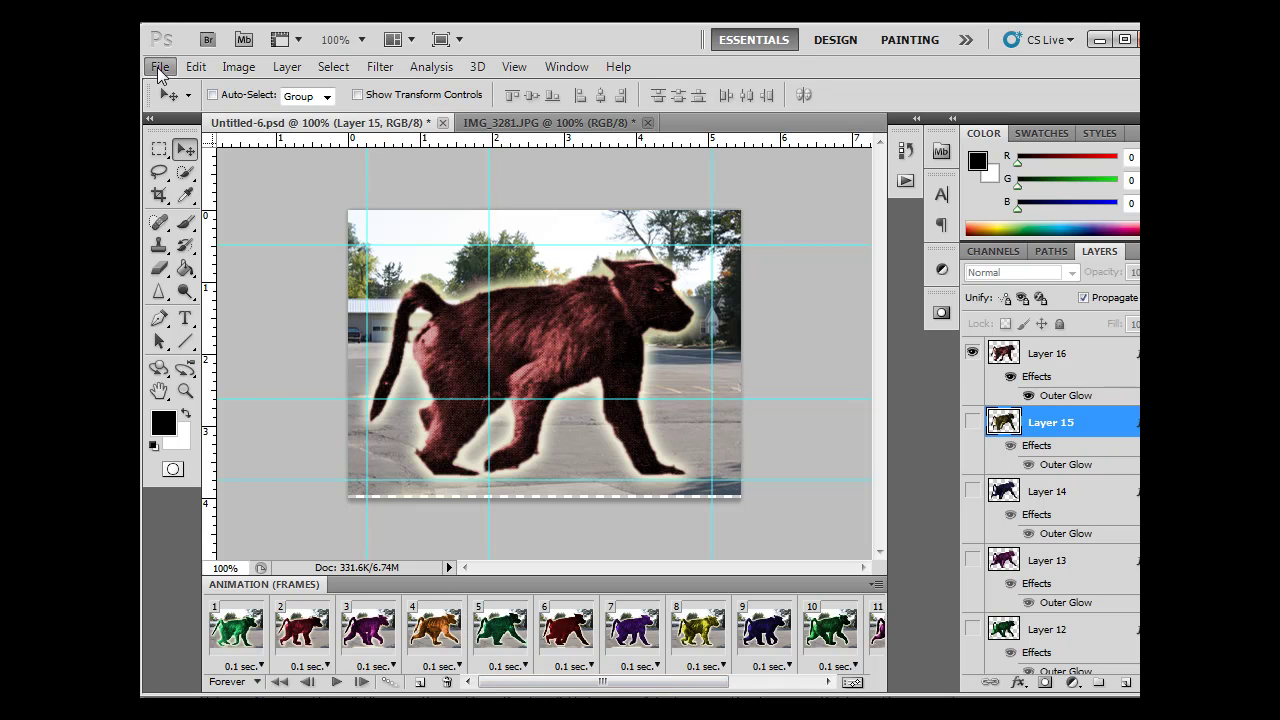
left_click(160, 66)
left_click(197, 353)
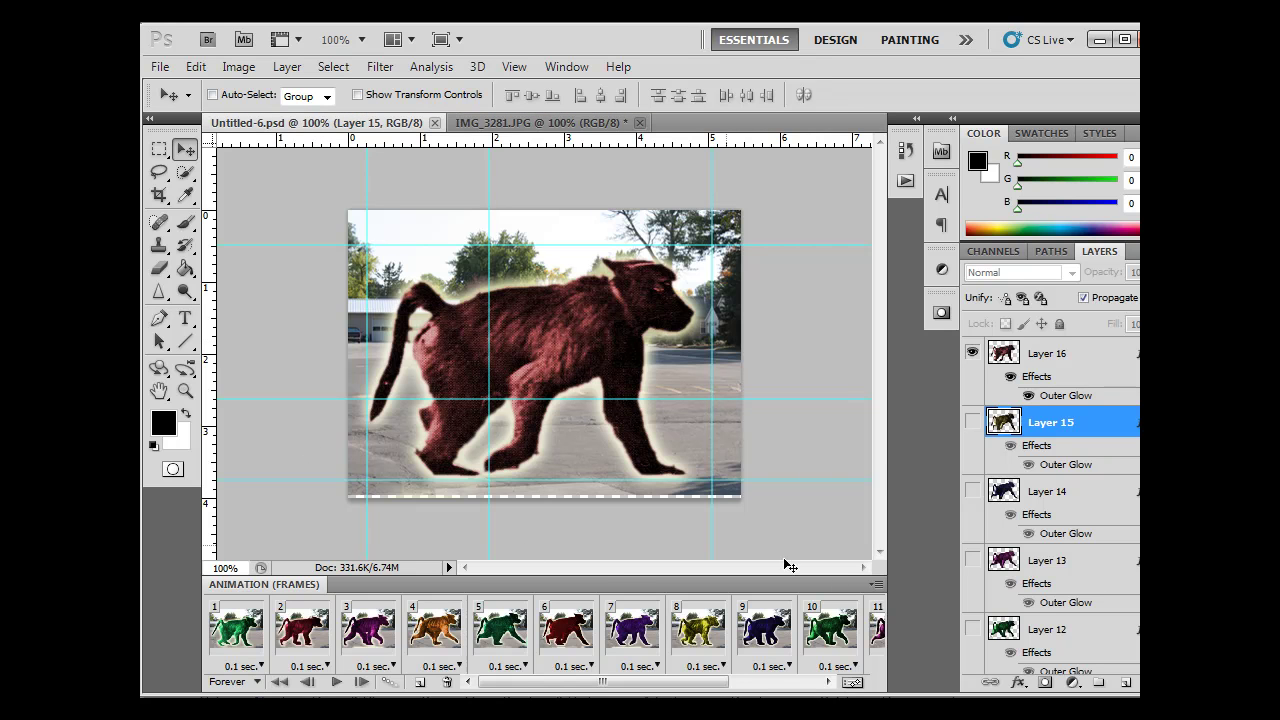
- Open Optimize Animation from the Animation panel menu and cancel it
left_click(876, 585)
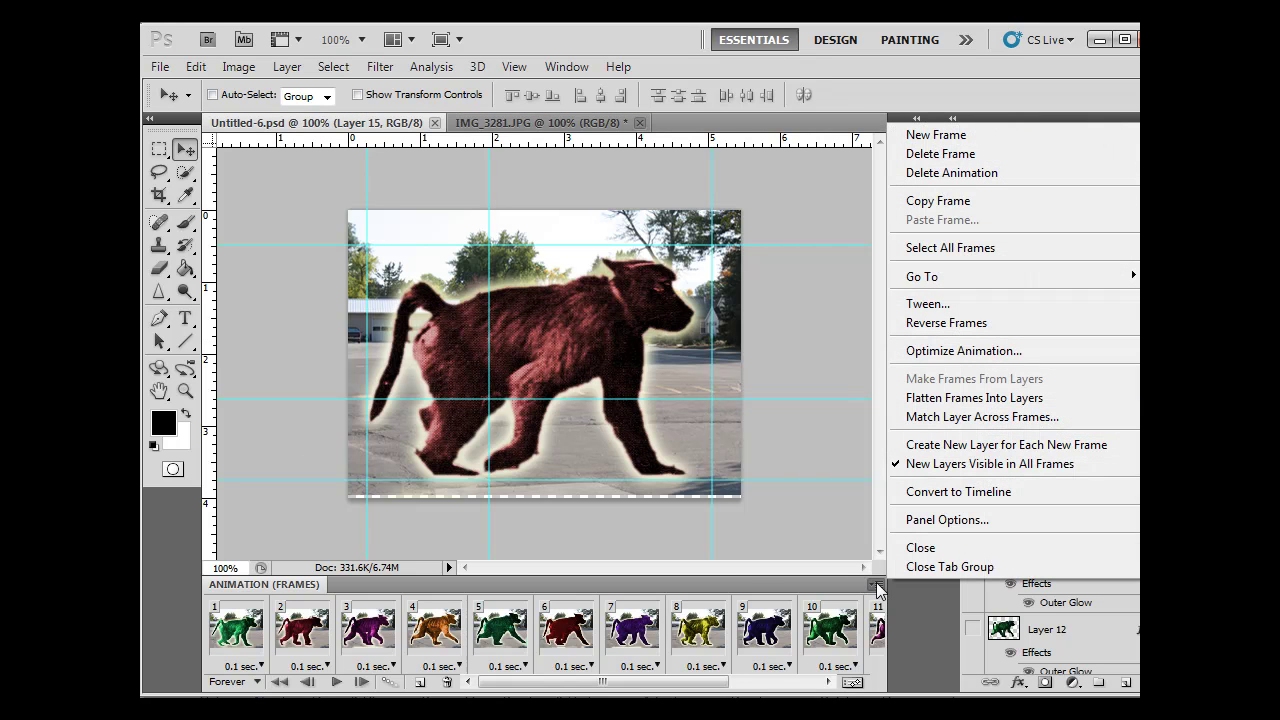
left_click(950, 355)
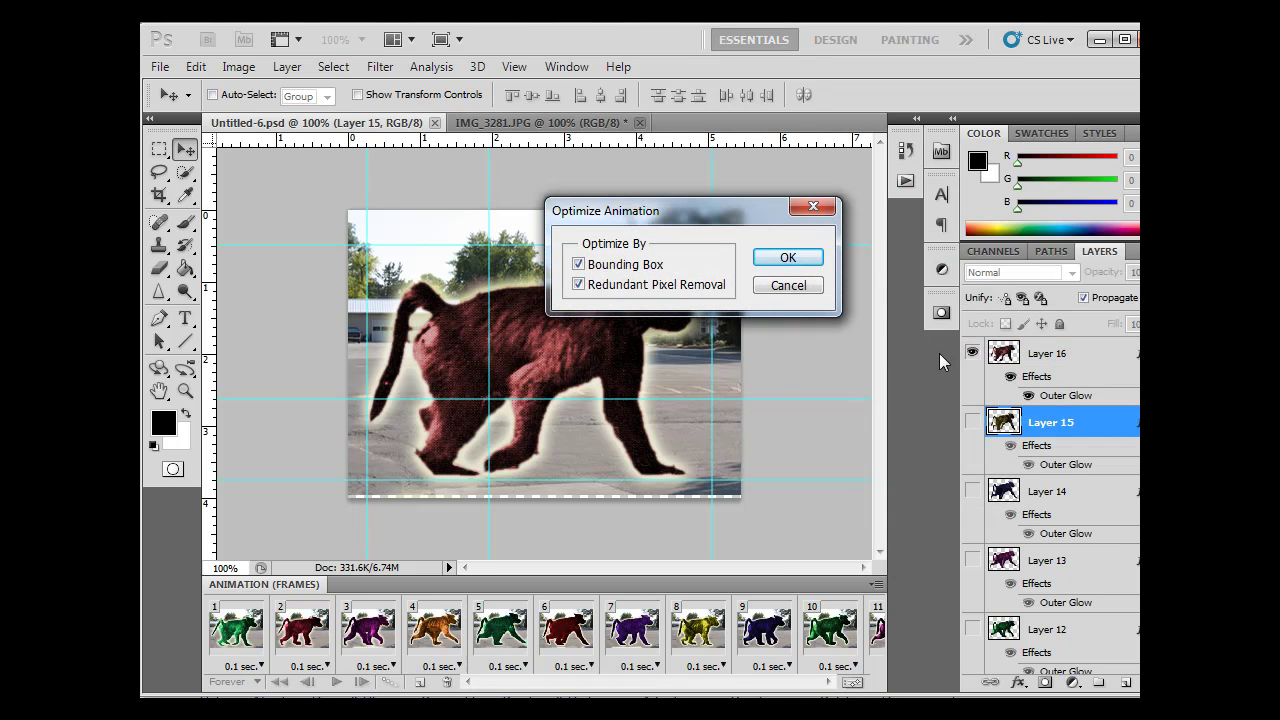
left_click(789, 286)
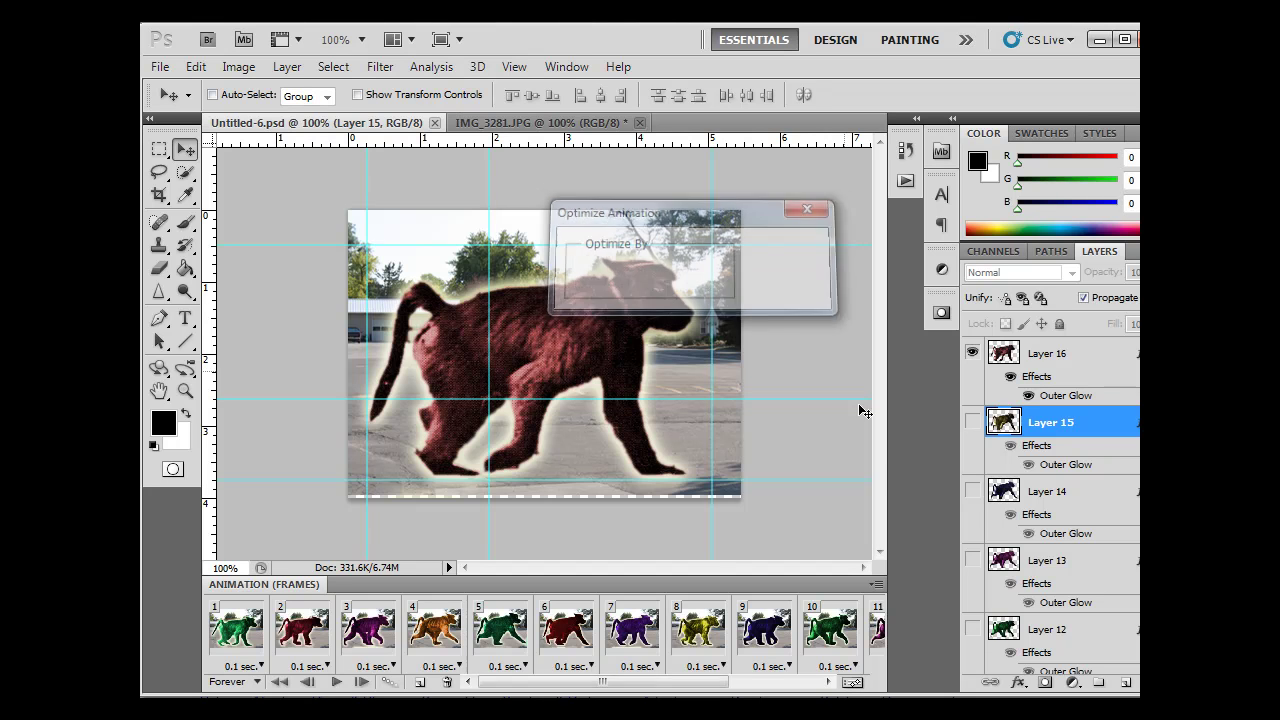
scroll(1050, 505, "down", 1)
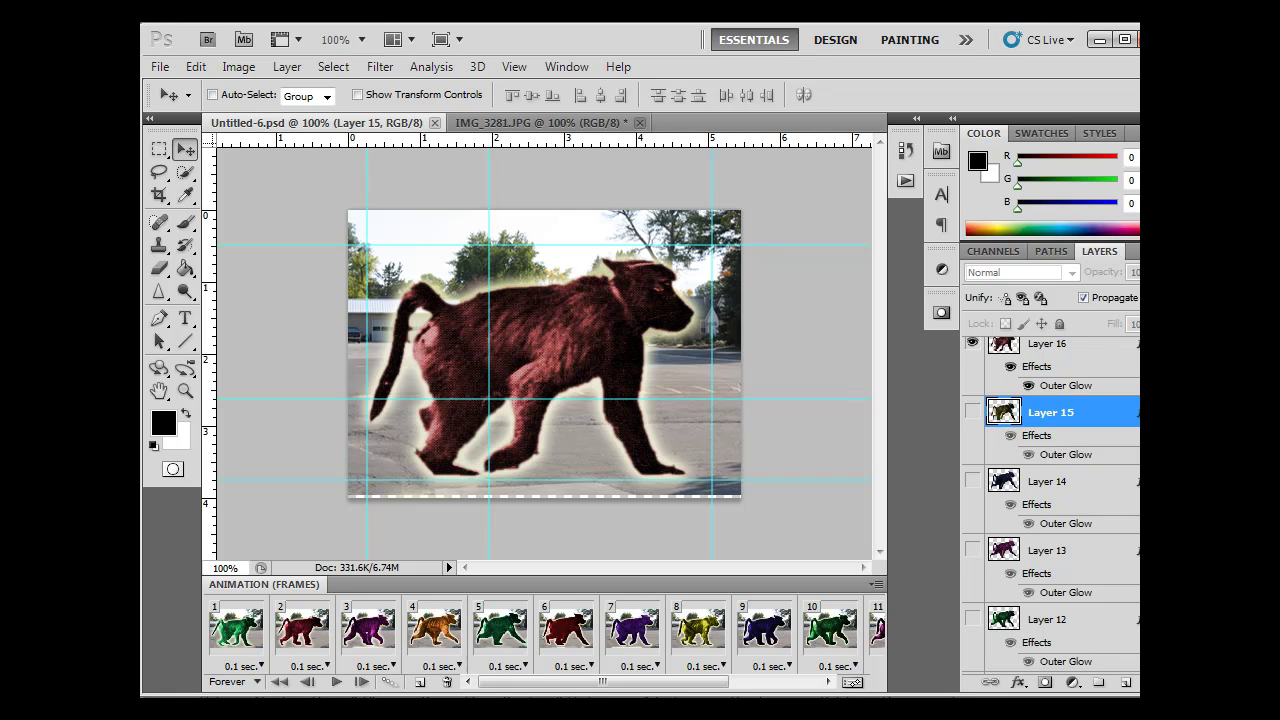
left_click(780, 681)
left_click(785, 628)
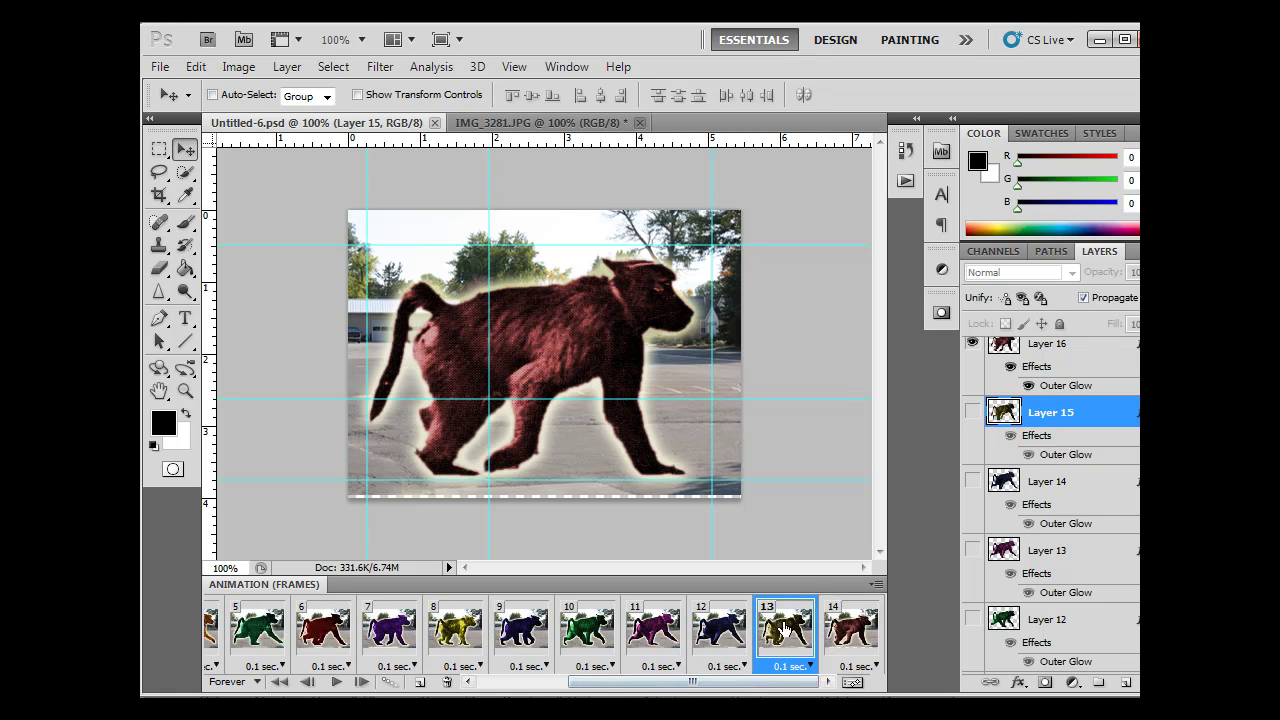
left_click(852, 630)
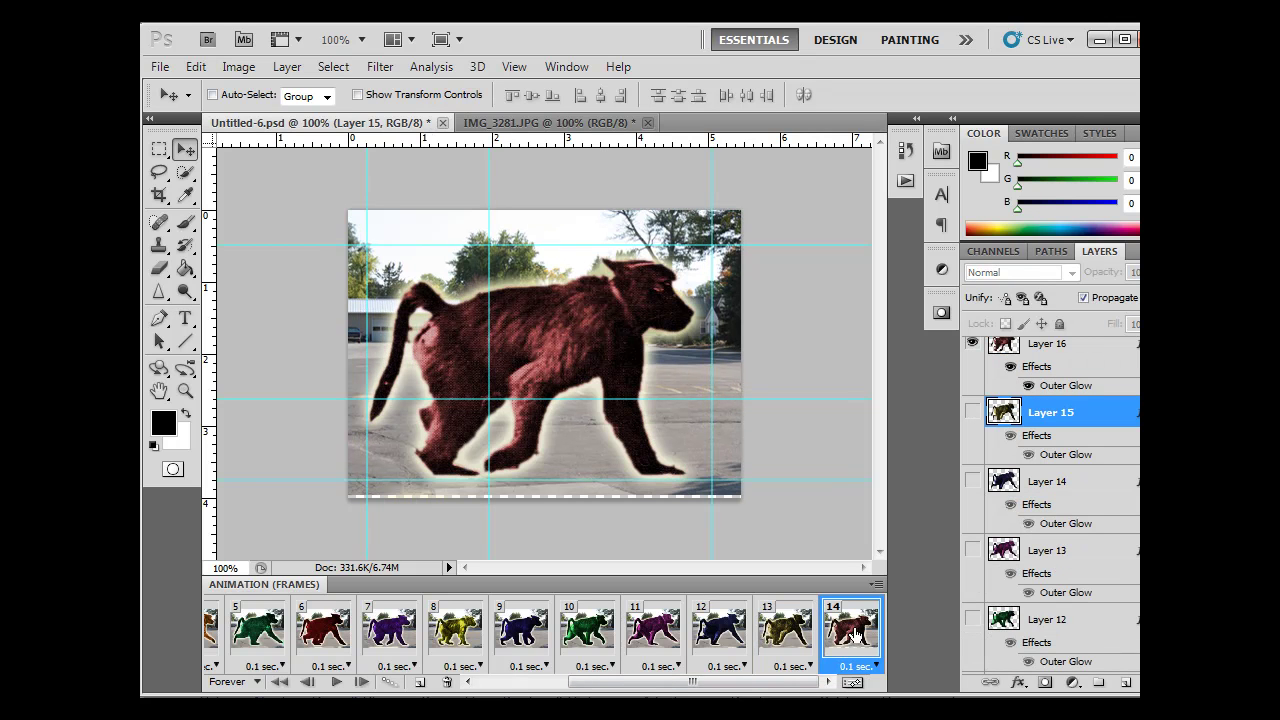
left_click(784, 630)
left_click(852, 630)
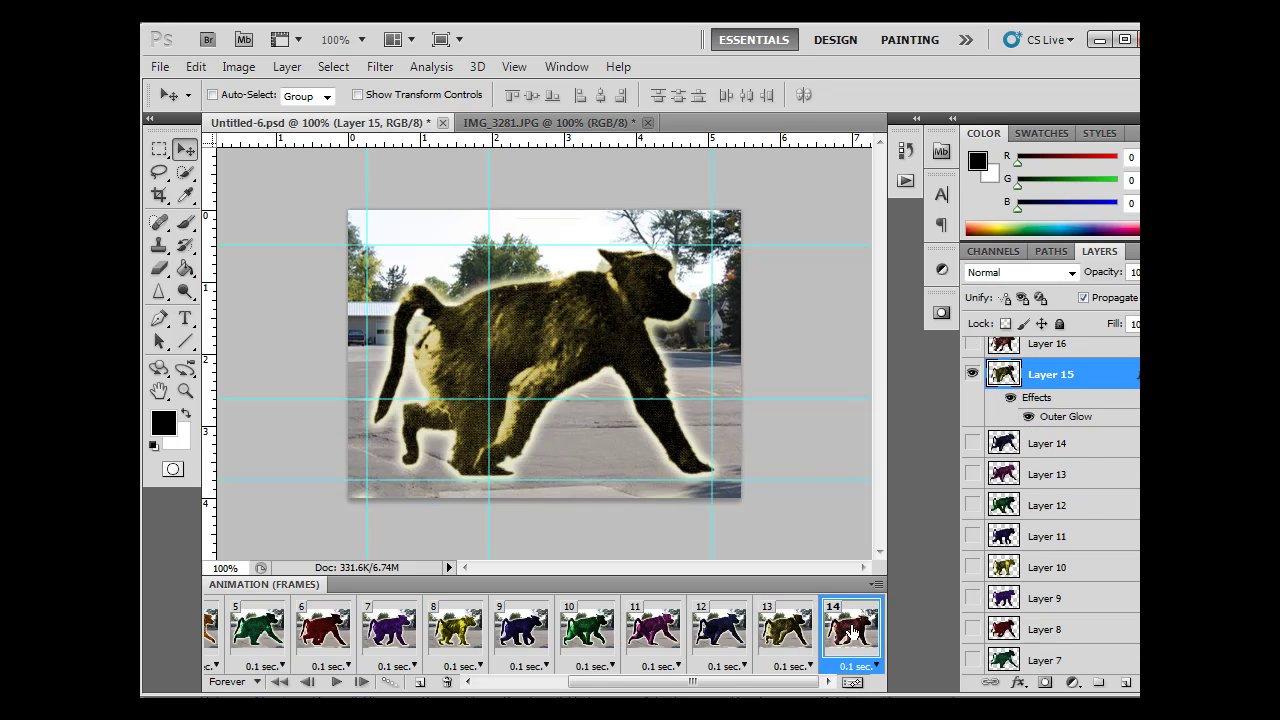
scroll(1050, 505, "down", 10)
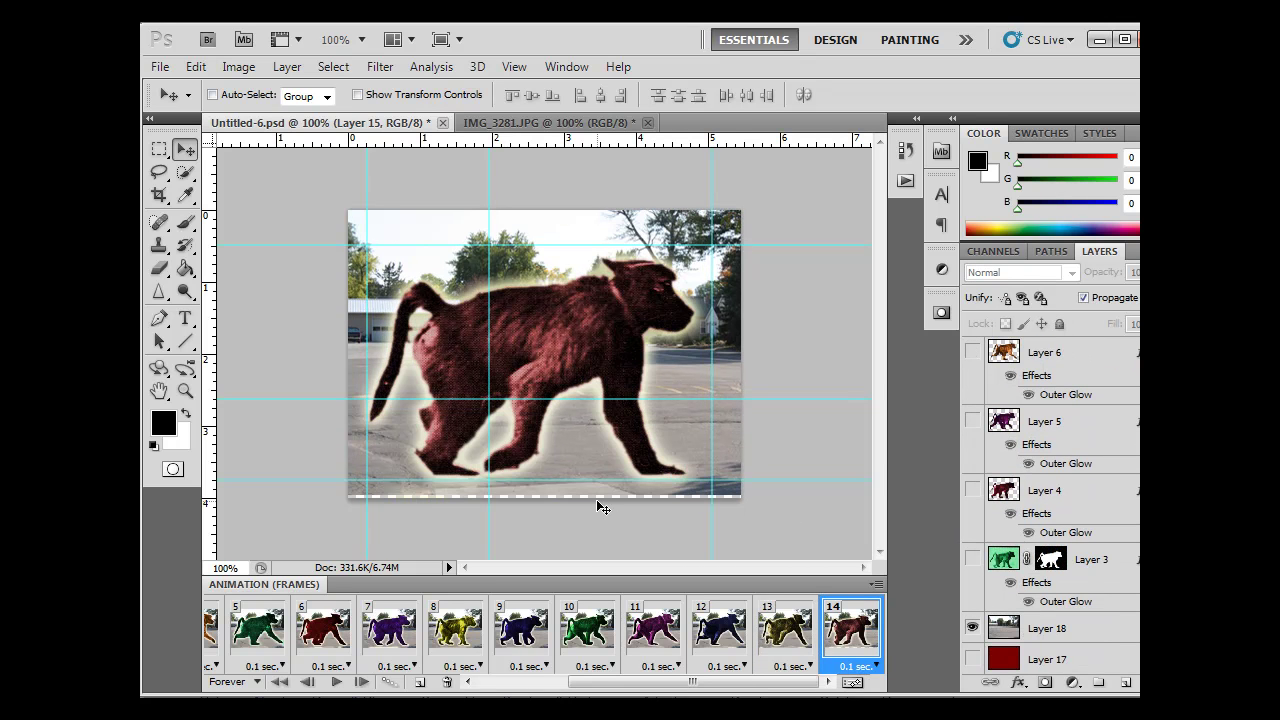
left_click(1079, 629)
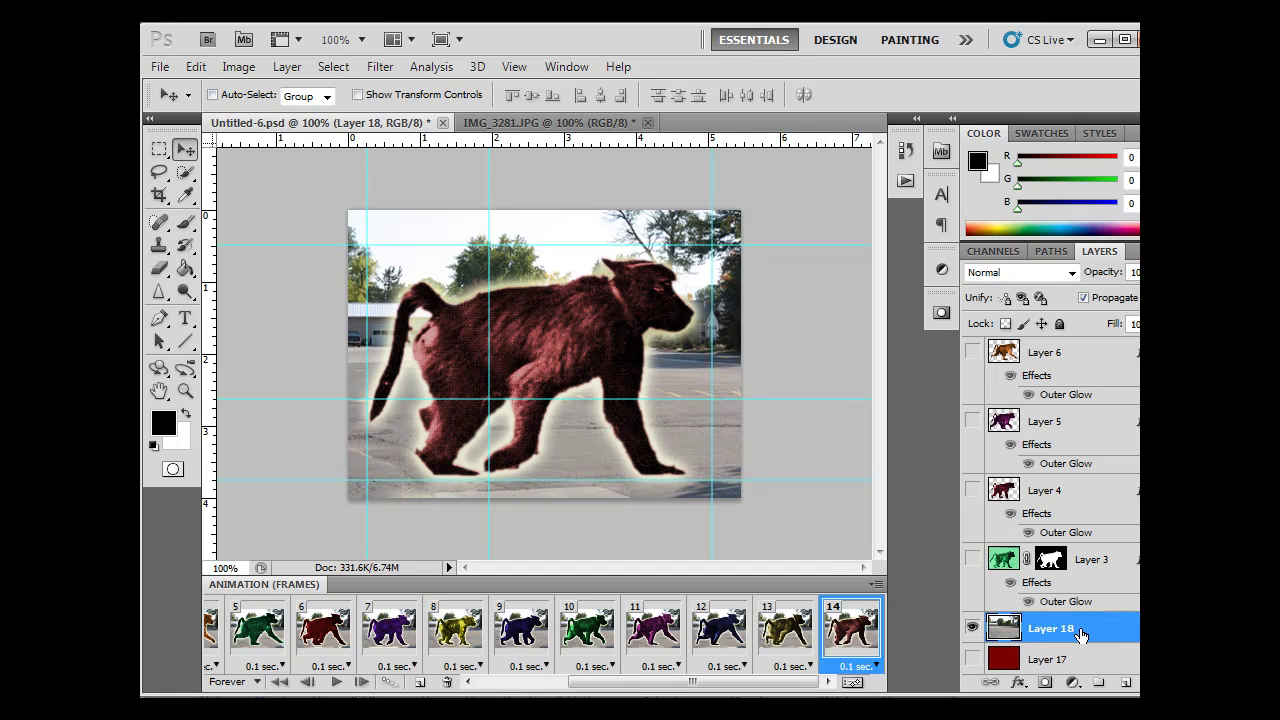
left_click(797, 628)
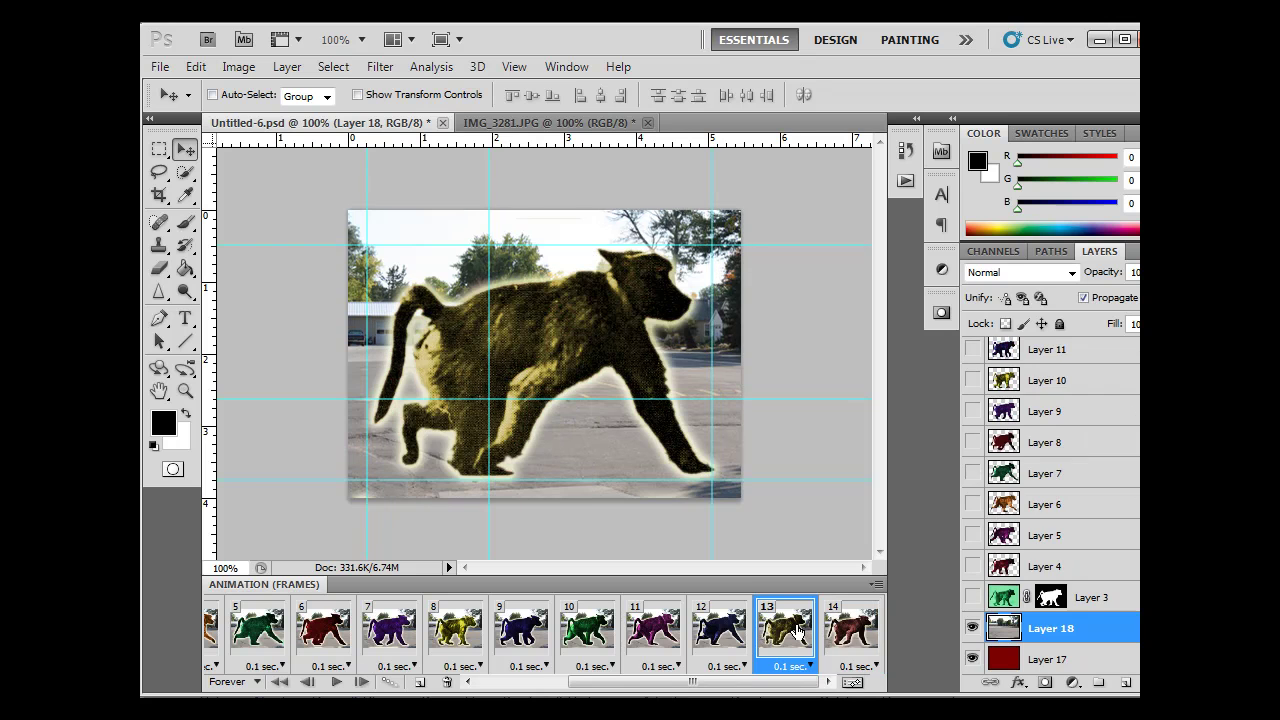
left_click(842, 635)
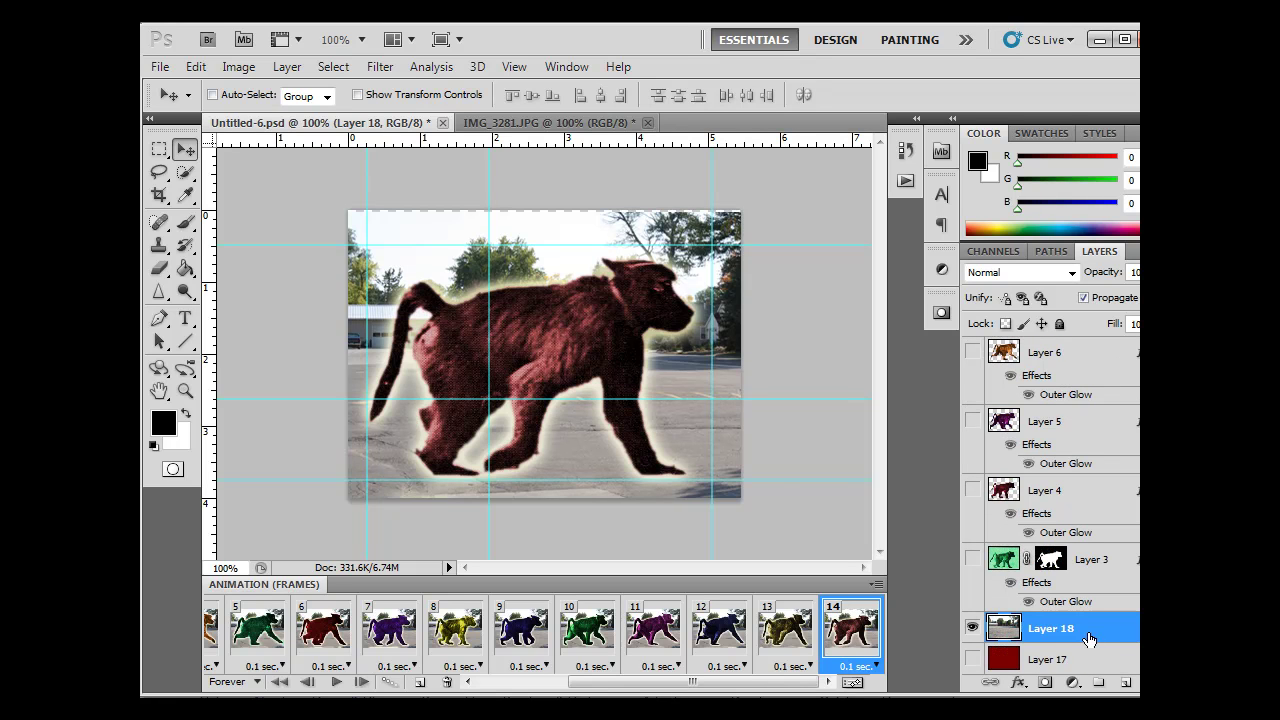
left_click(770, 630)
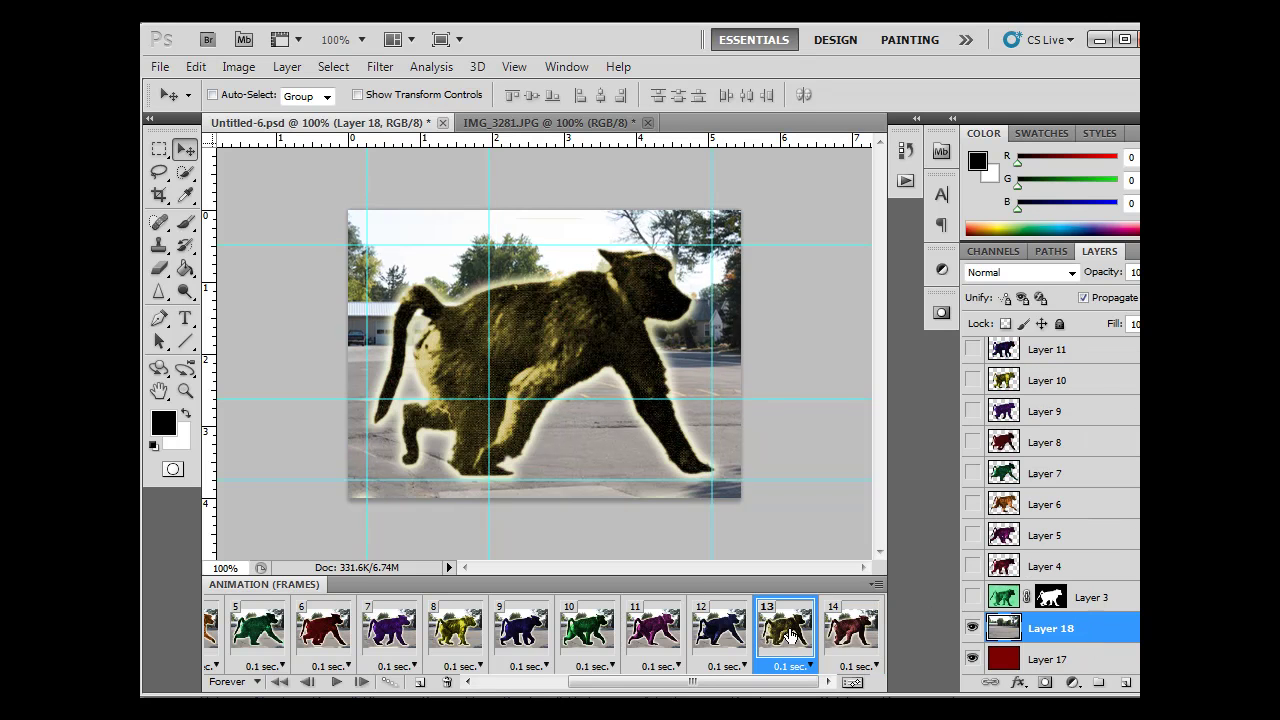
left_click(848, 630)
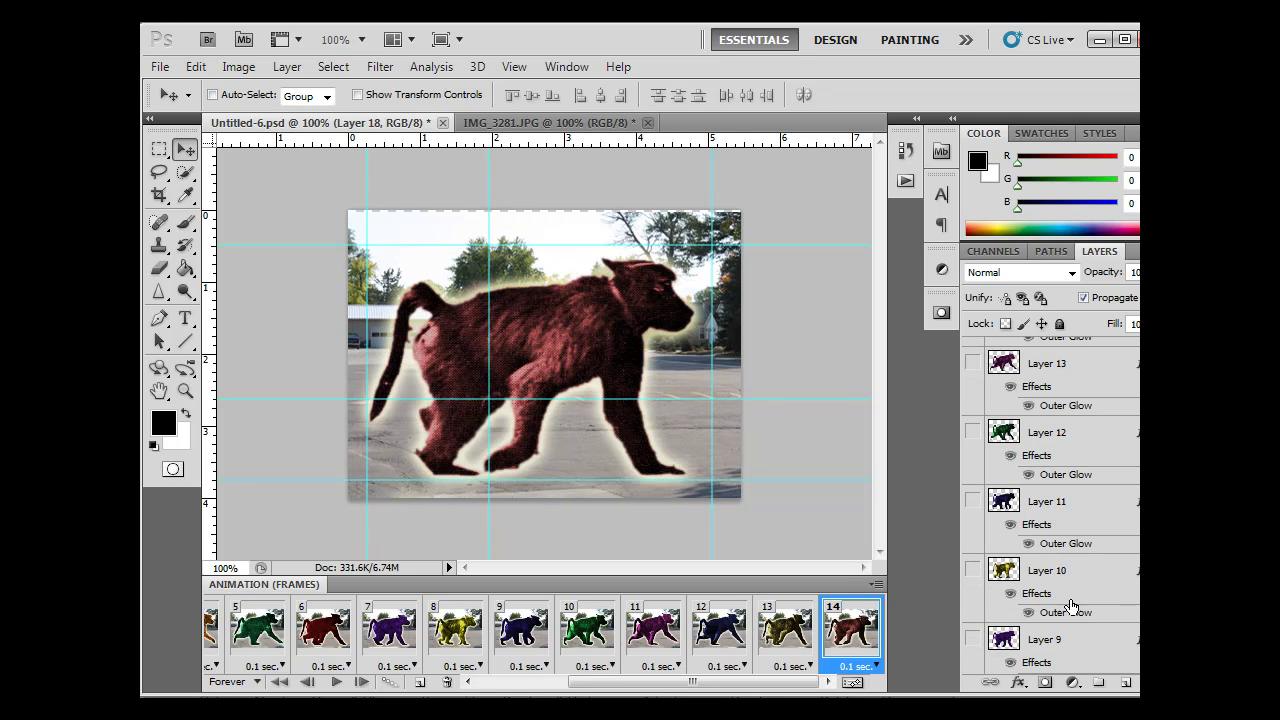
scroll(1050, 505, "down", 5)
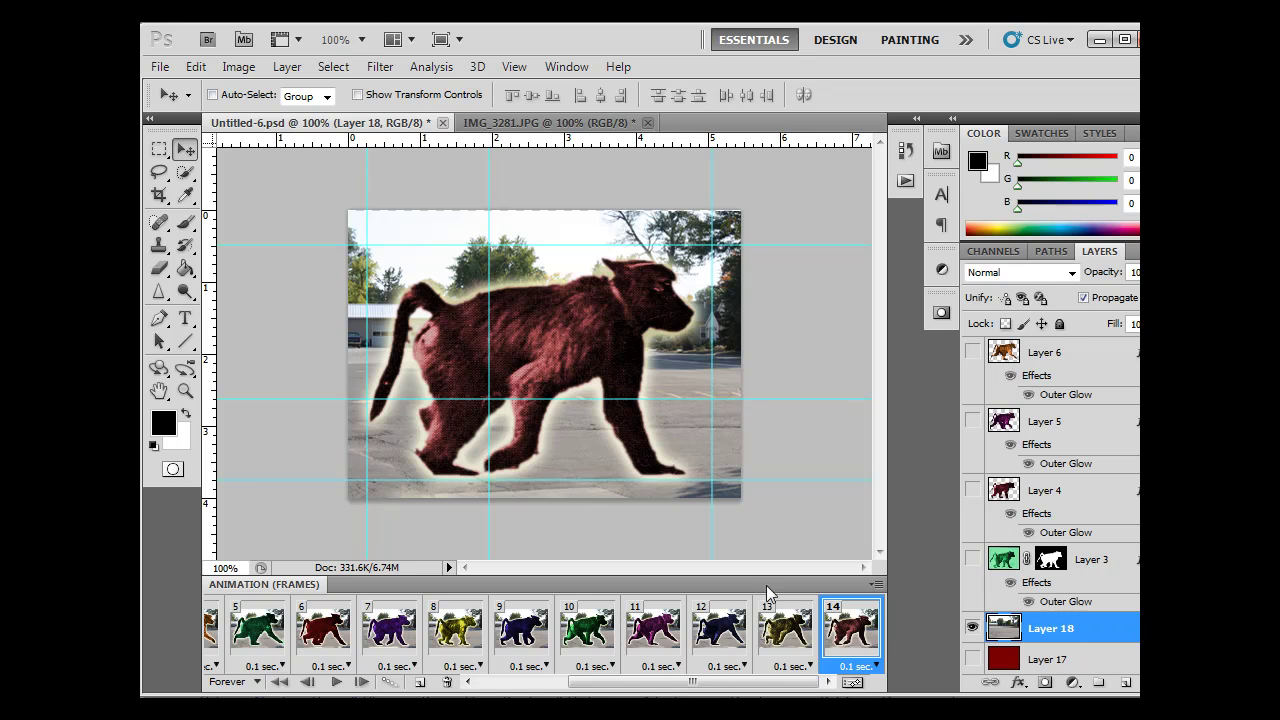
left_click(805, 650)
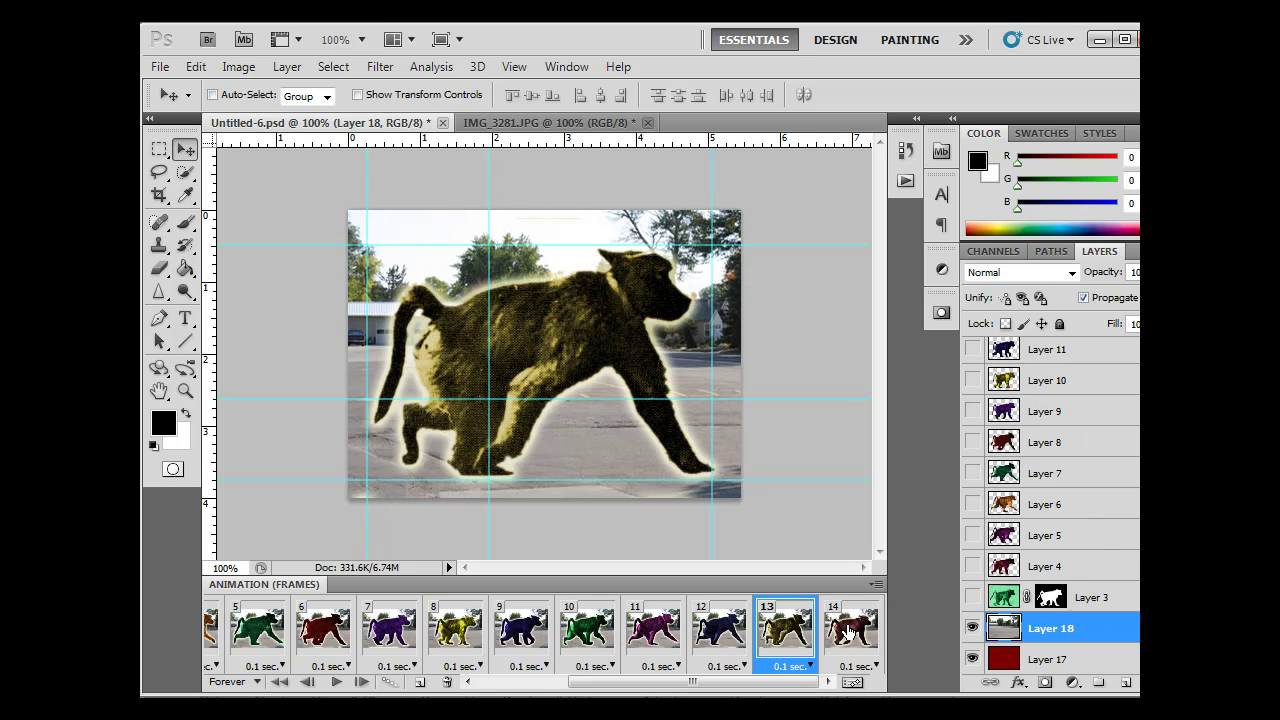
left_click(848, 632)
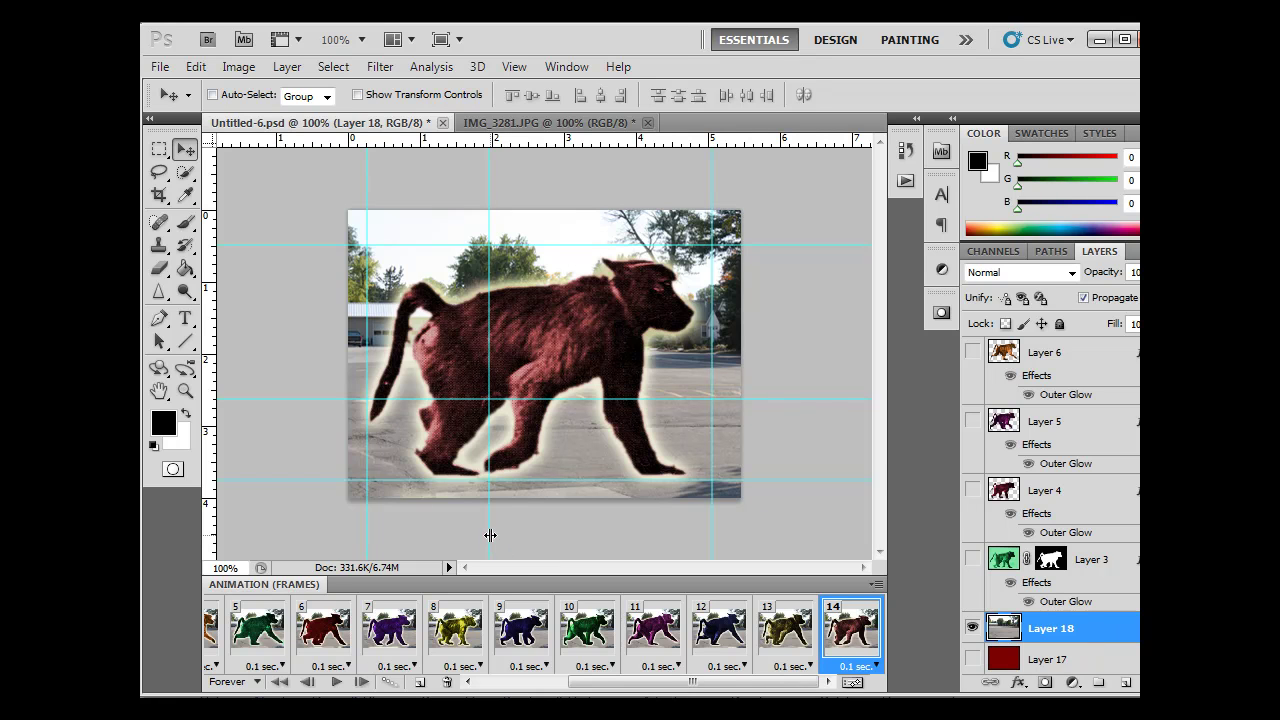
- Reposition the vertical and horizontal guides, comparing frames 13 and 14 against them
left_click_drag(495, 533, 595, 524)
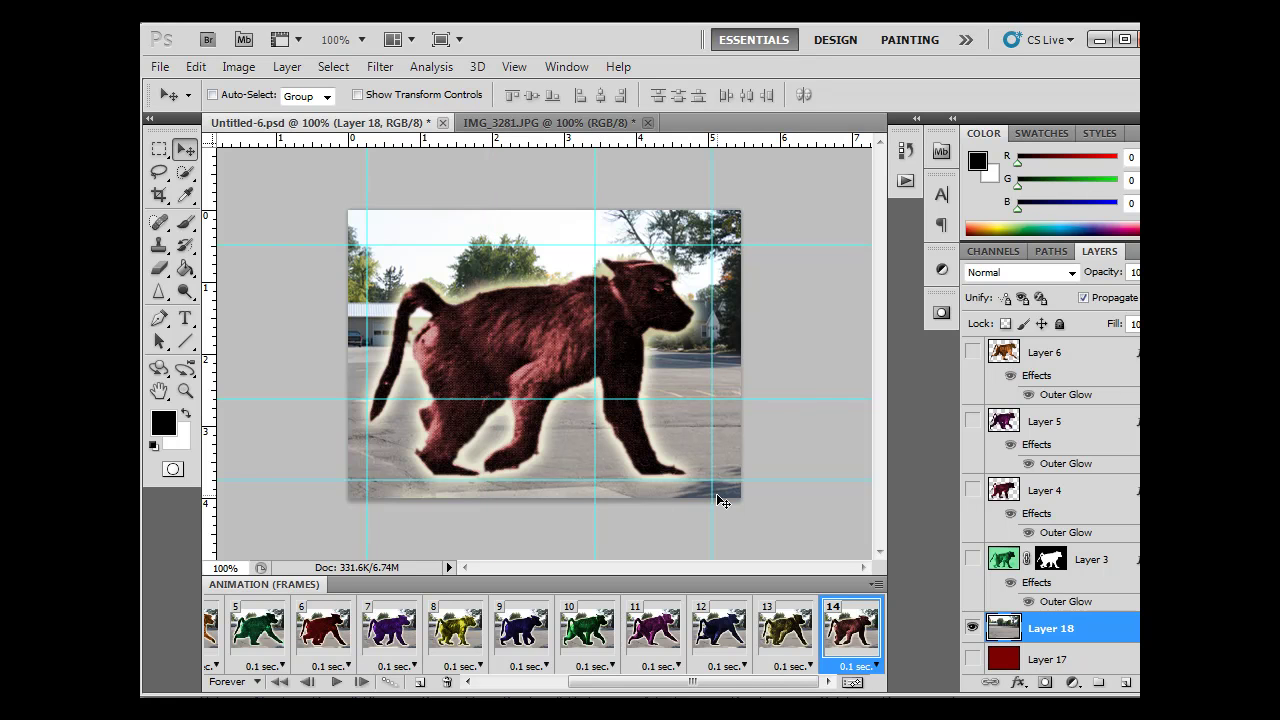
left_click_drag(777, 480, 777, 487)
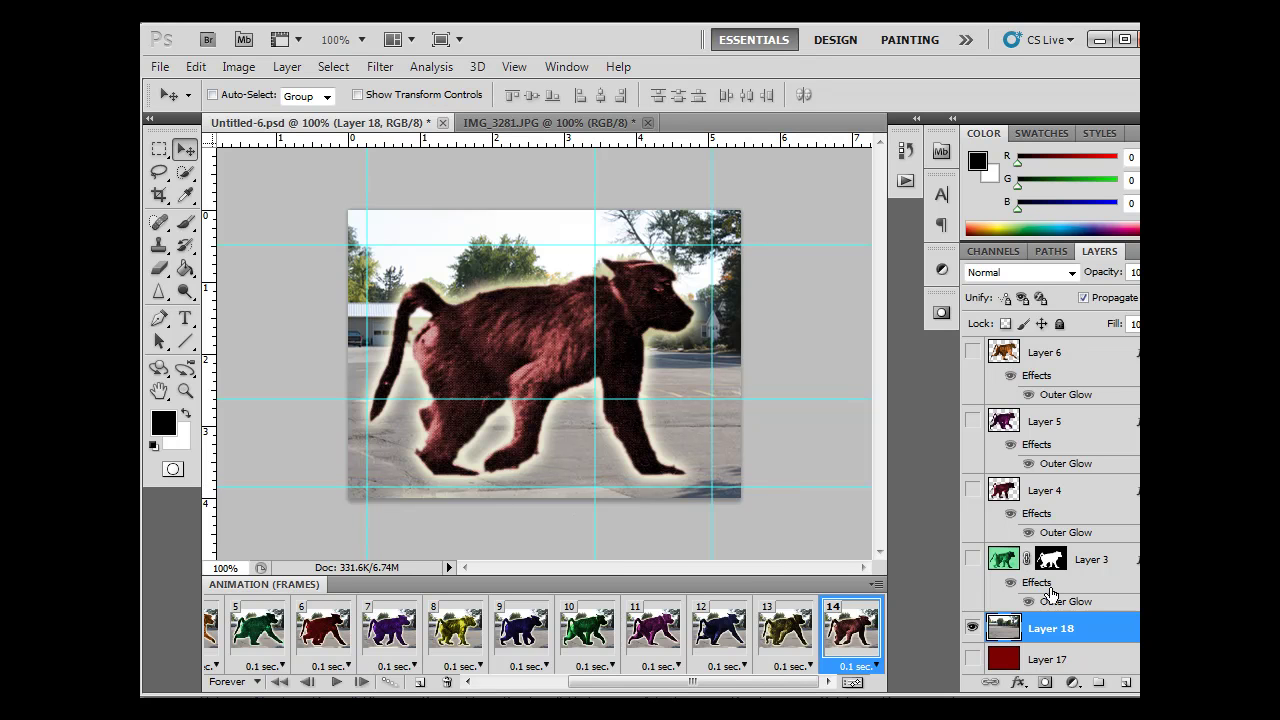
left_click(778, 636)
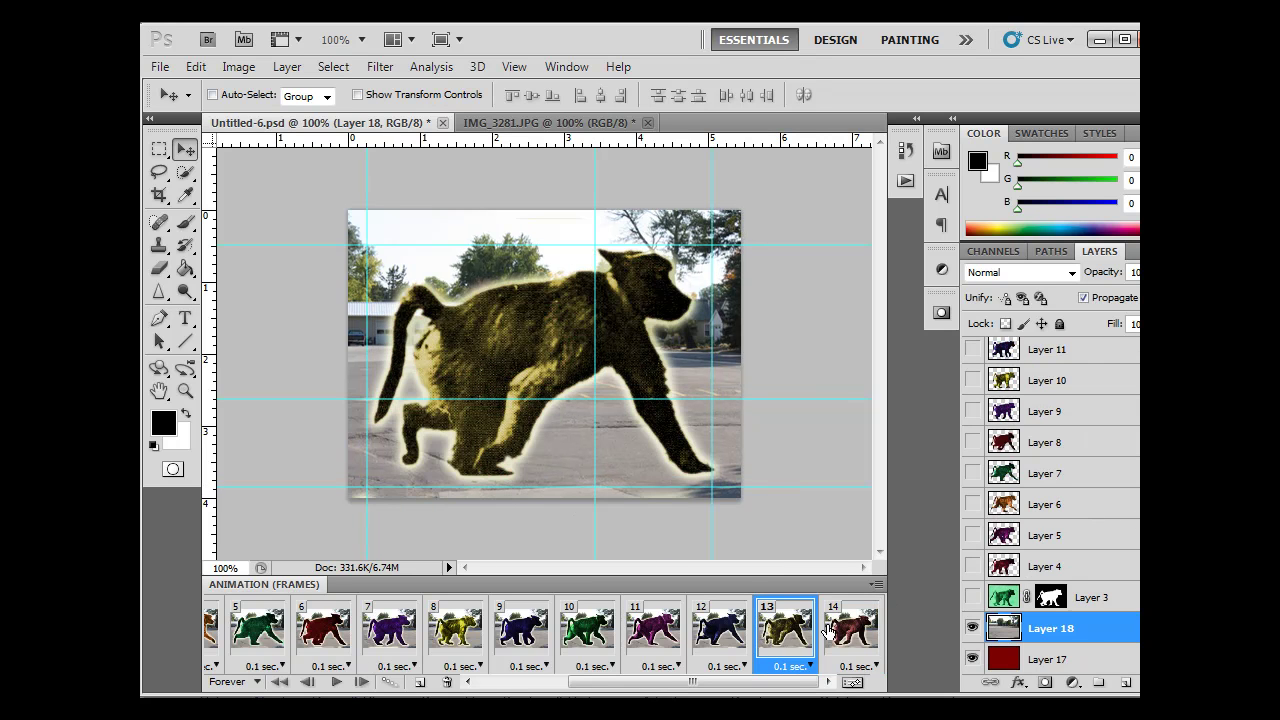
left_click(848, 632)
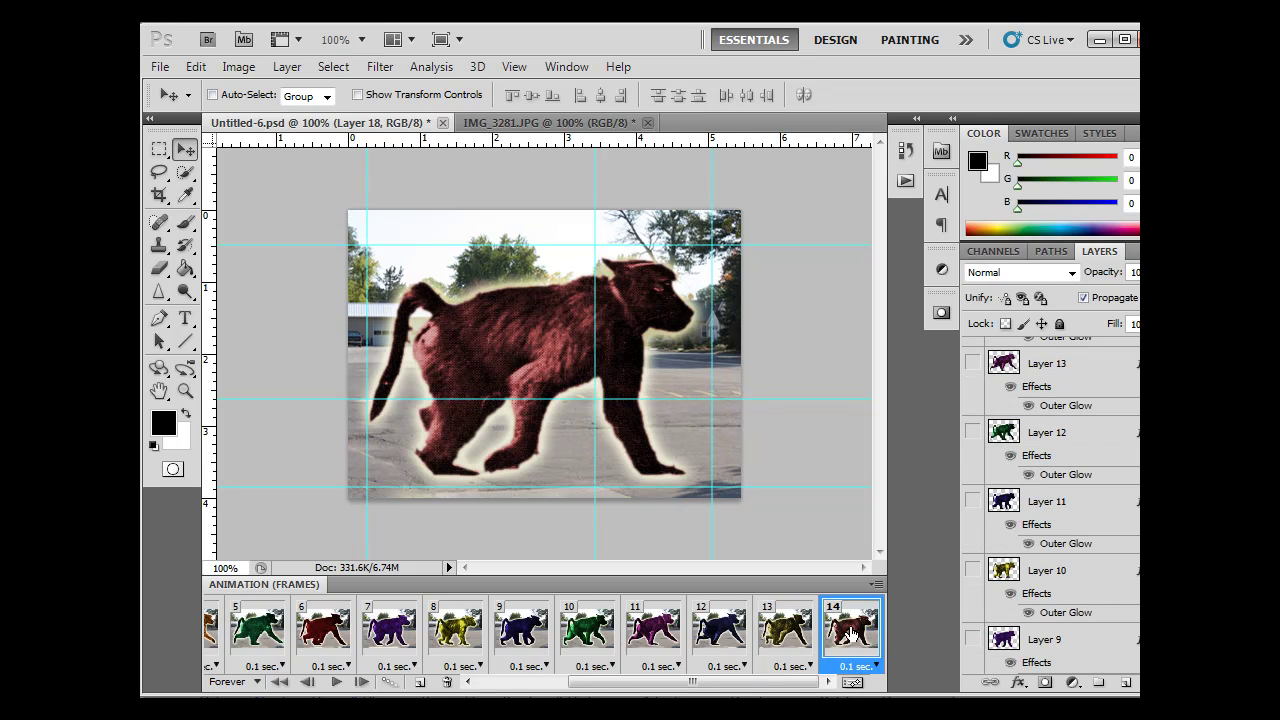
scroll(1050, 505, "down", 10)
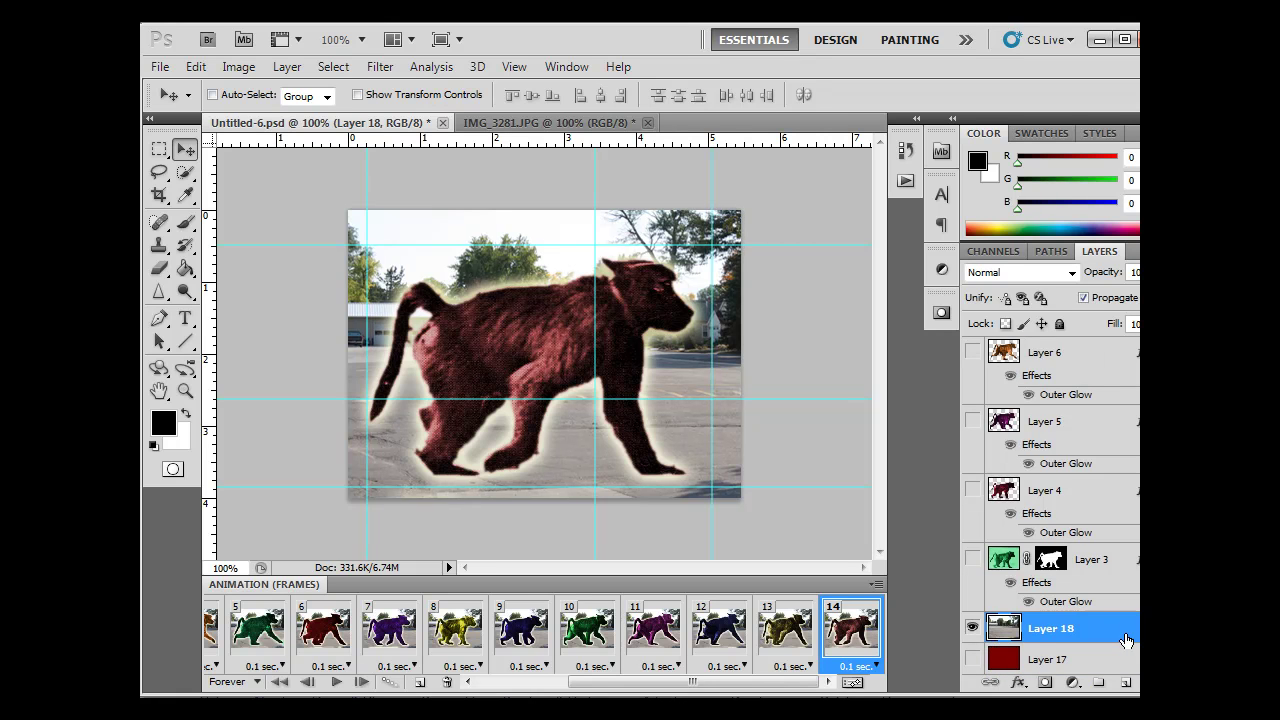
scroll(1125, 640, "up", 10)
left_click_drag(596, 177, 622, 177)
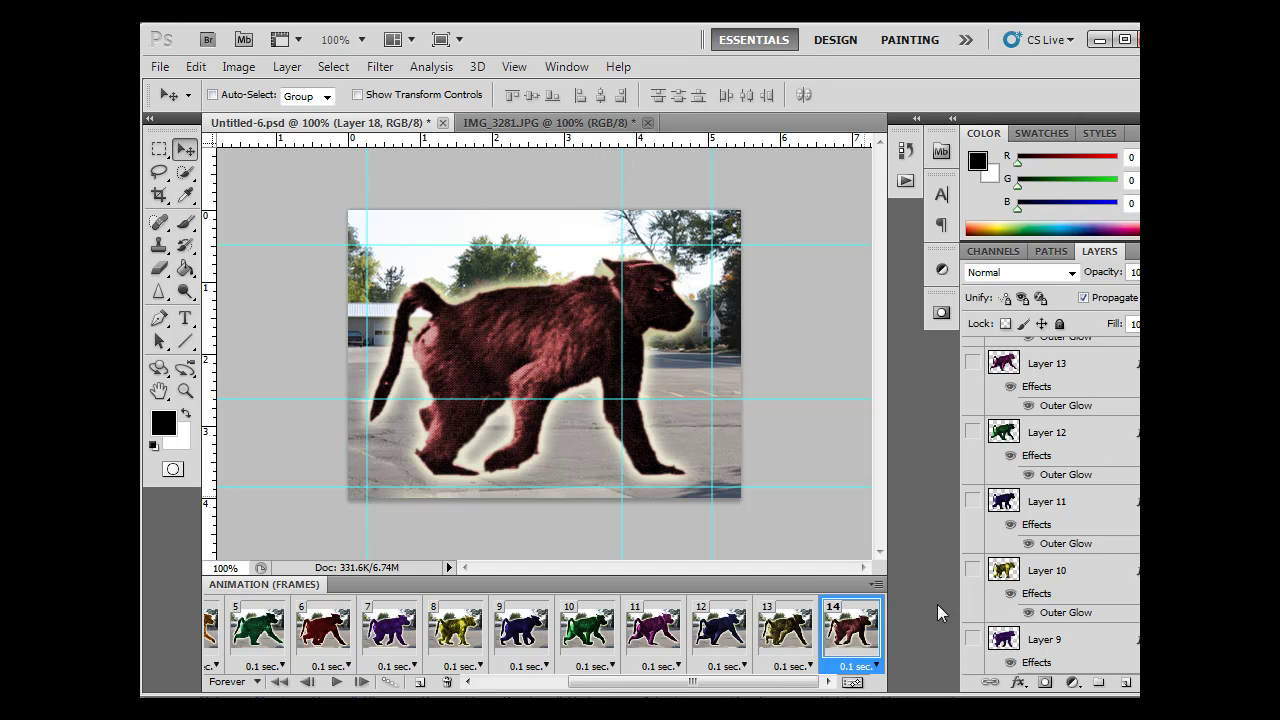
left_click(785, 637)
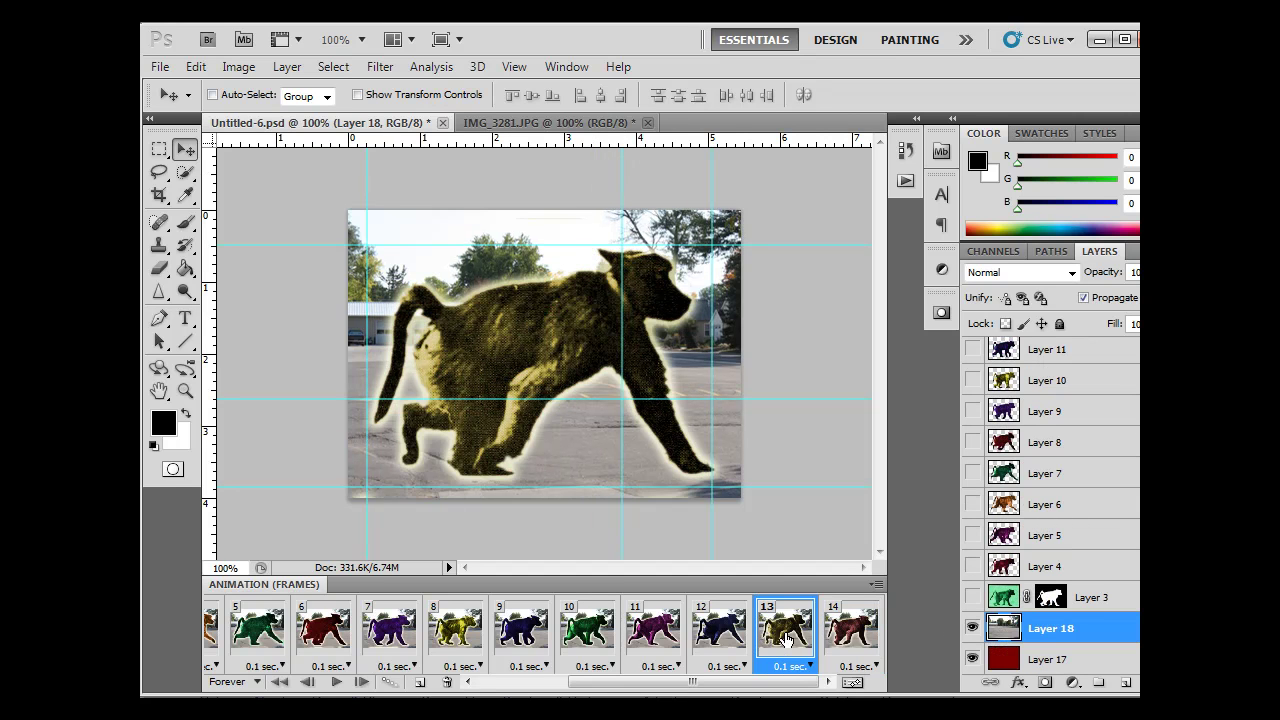
left_click(845, 638)
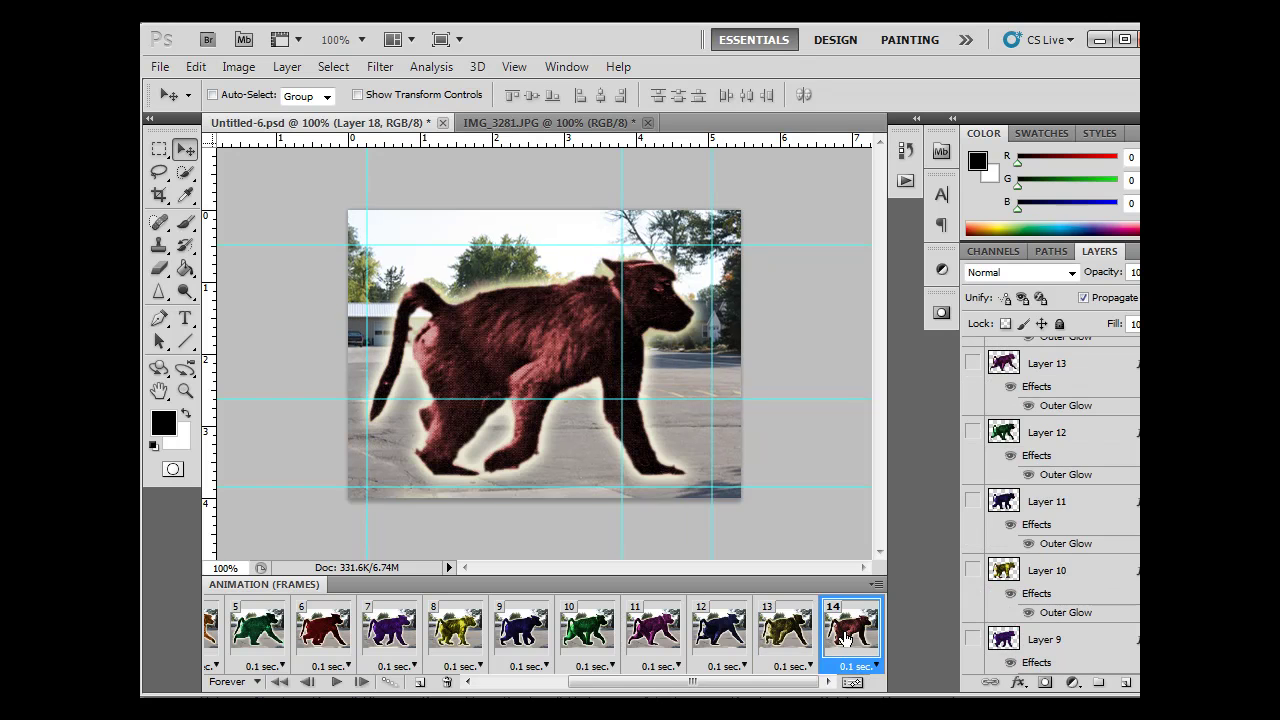
left_click(787, 638)
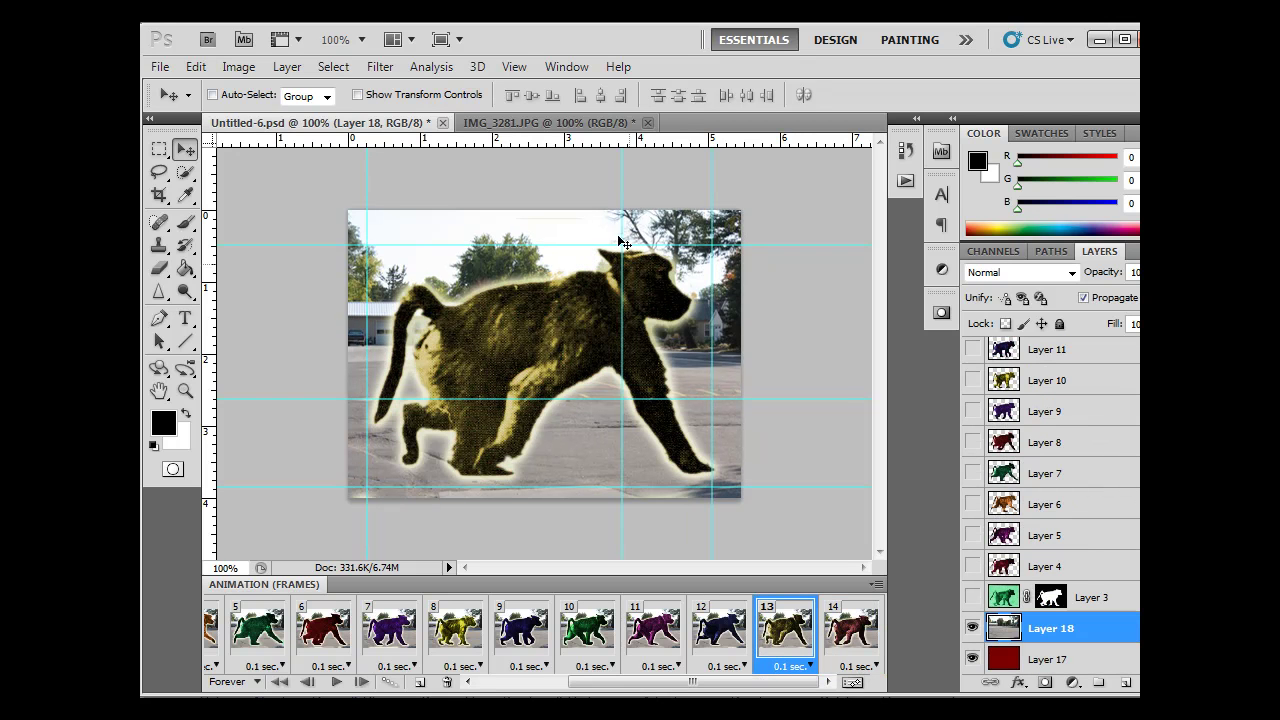
left_click_drag(623, 169, 625, 168)
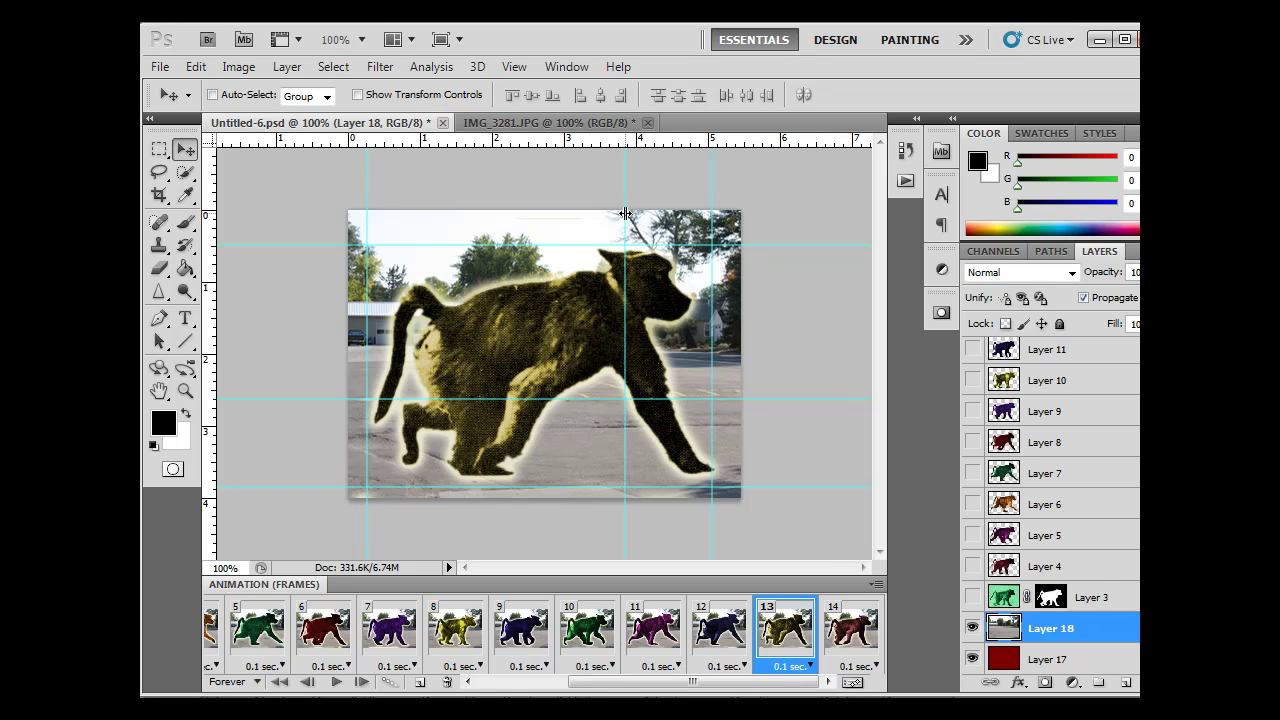
left_click(847, 636)
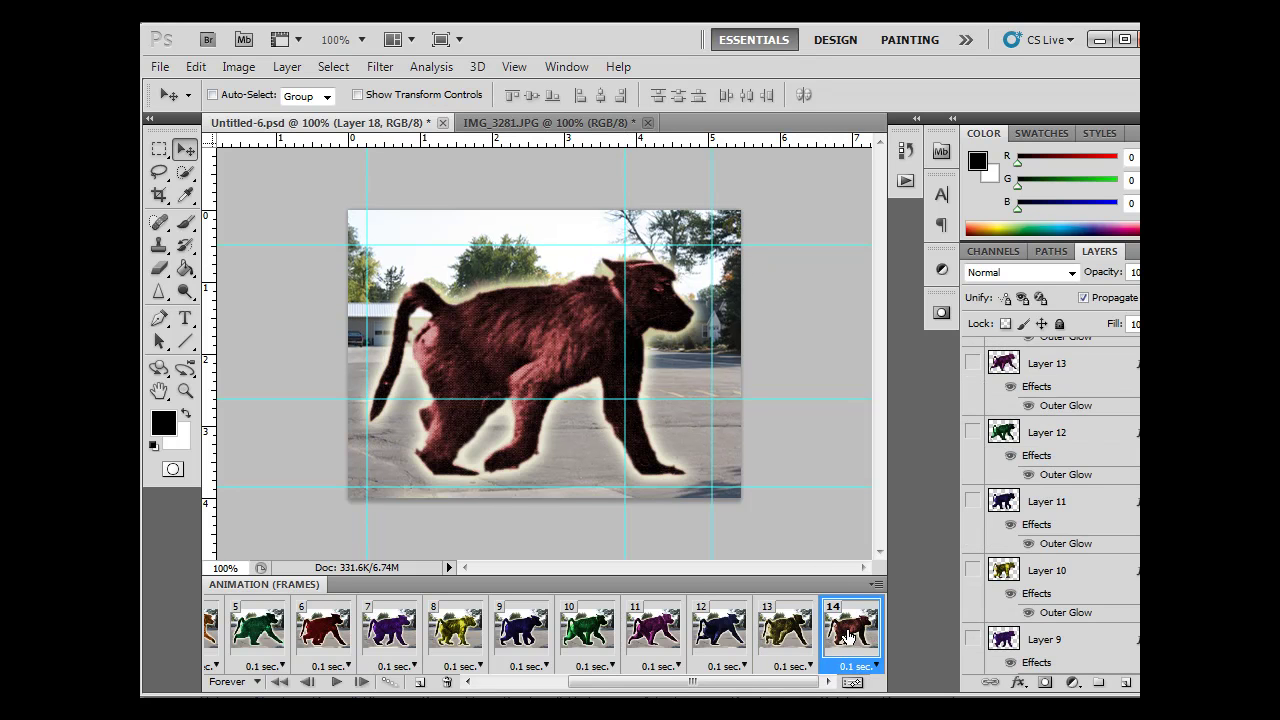
- Nudge the background photo right and compare frames 13 and 14 for alignment
scroll(1112, 633, "down", 5)
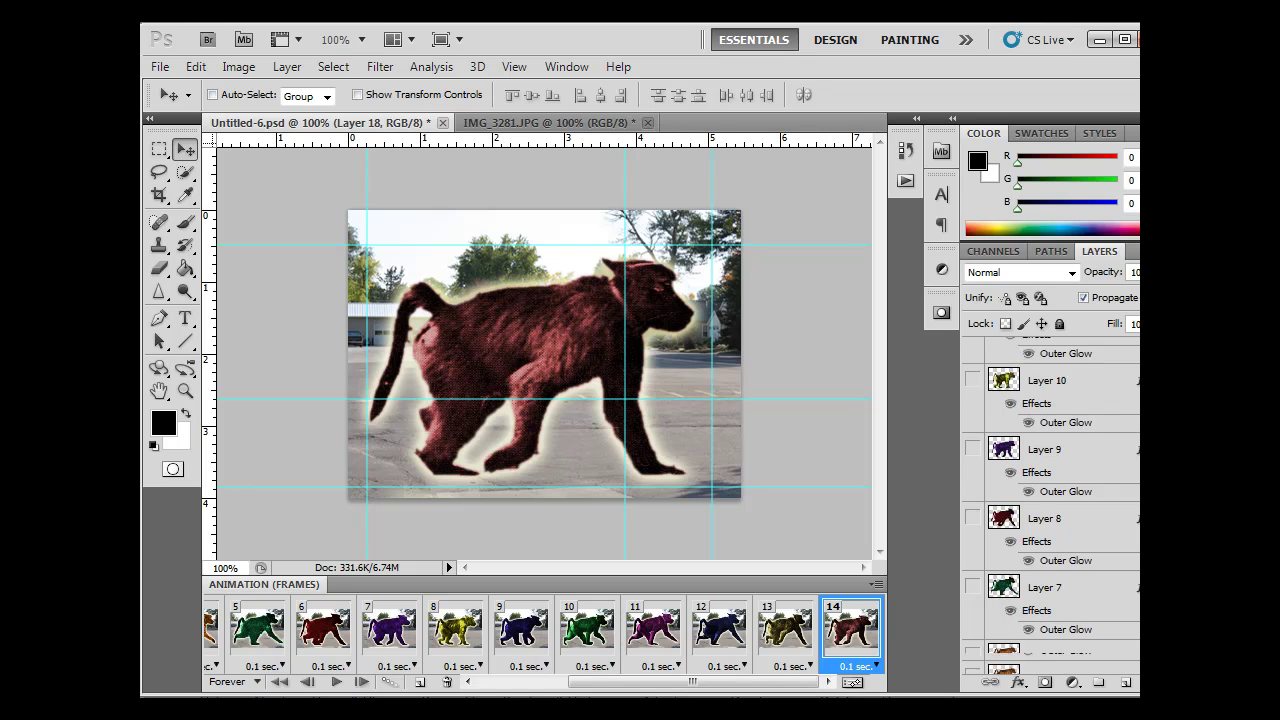
scroll(1050, 500, "down", 2)
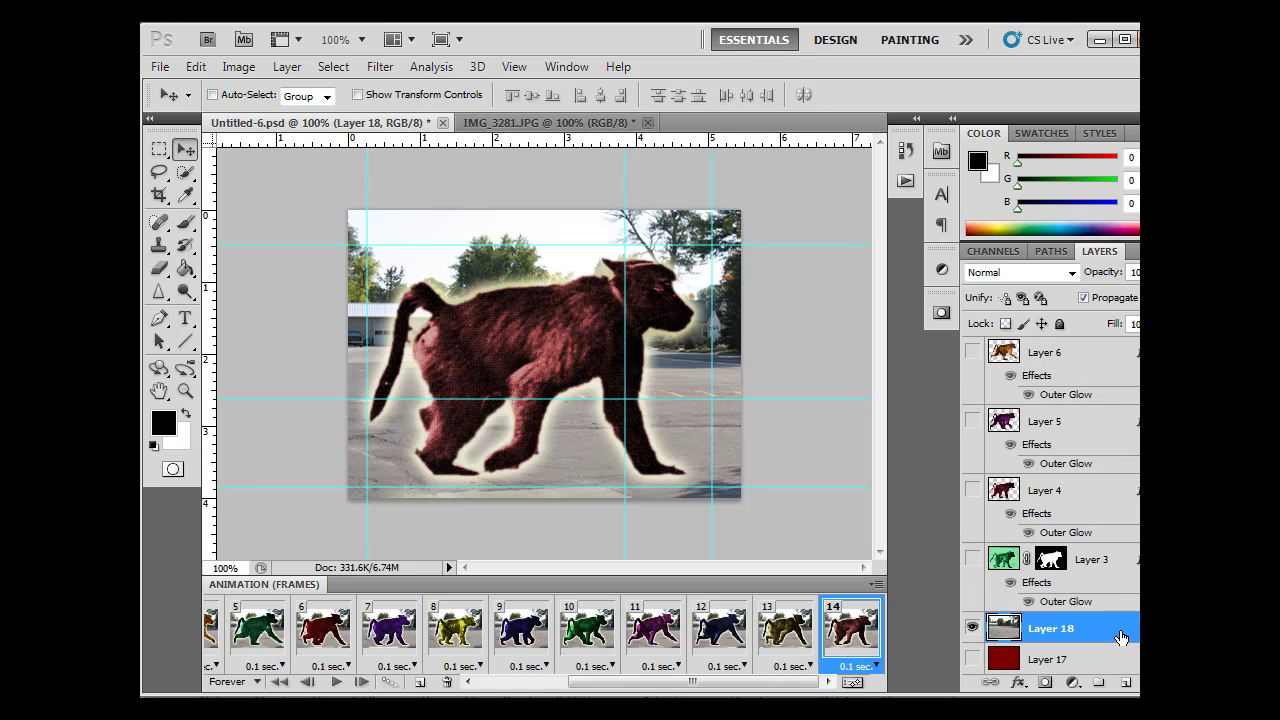
key("Right")
key("Right")
key("Right")
key("Right")
key("Right")
key("Right")
key("Right")
key("Right")
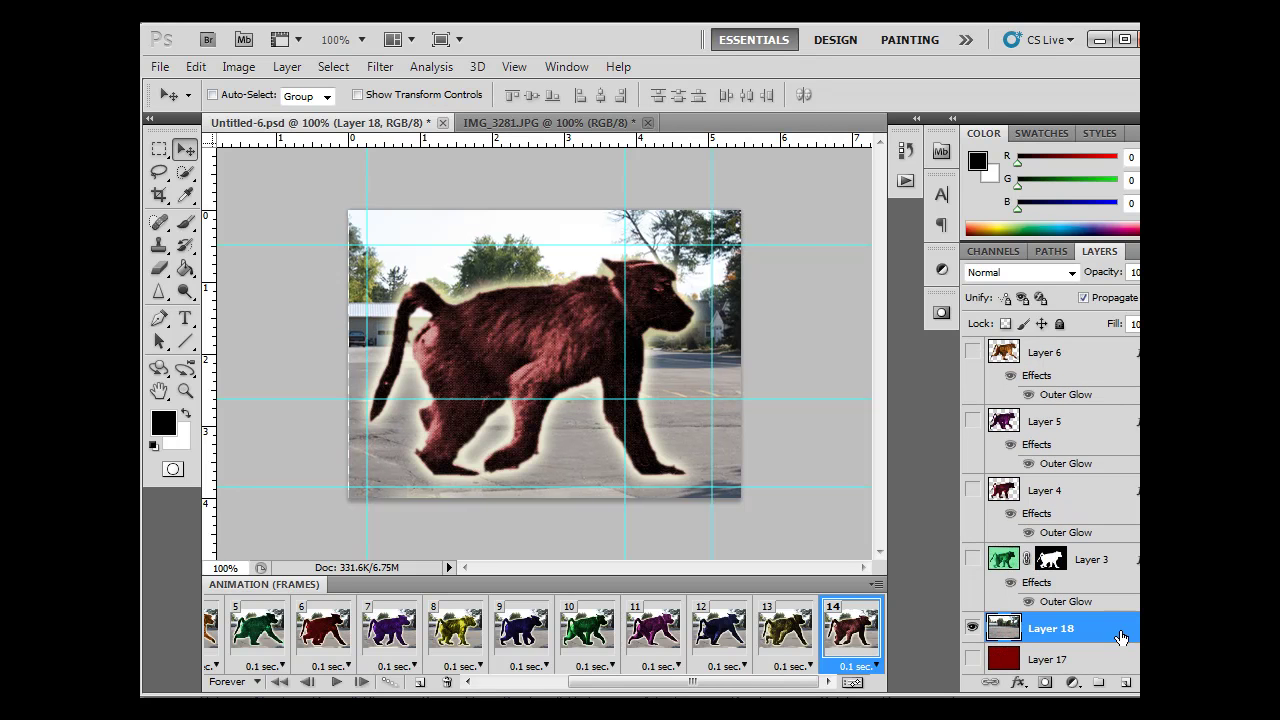
left_click(798, 632)
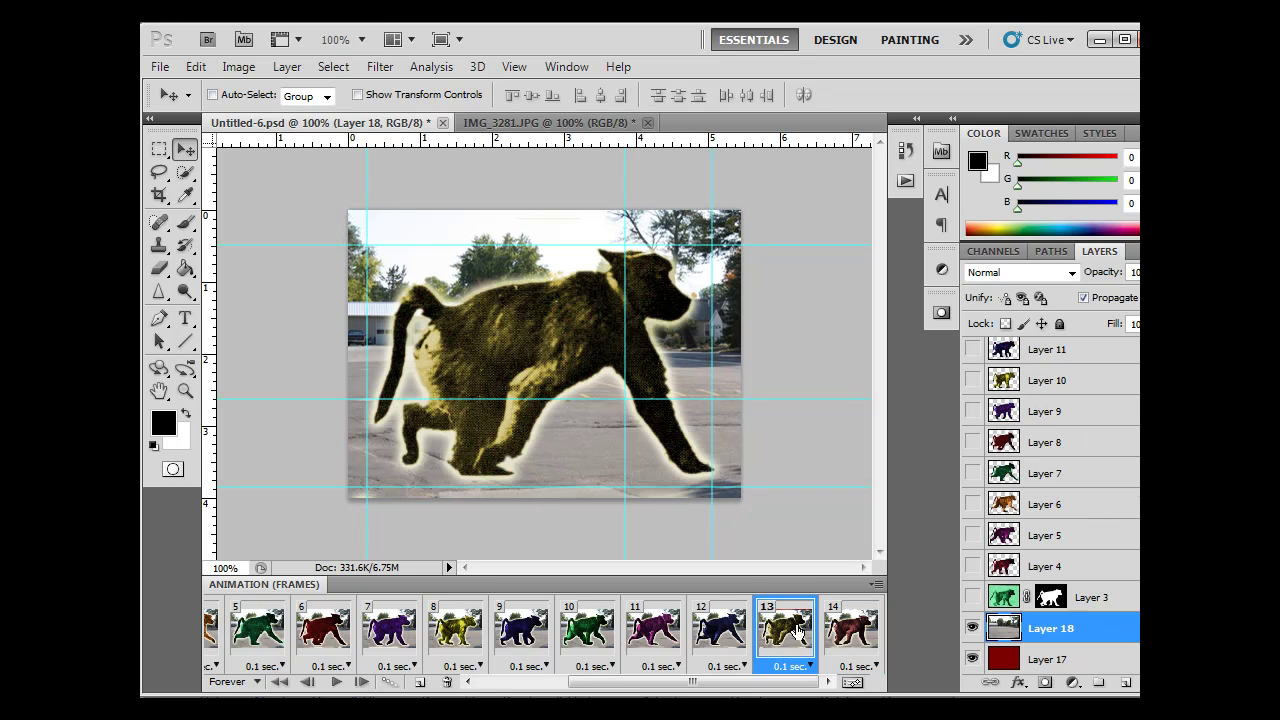
left_click(848, 636)
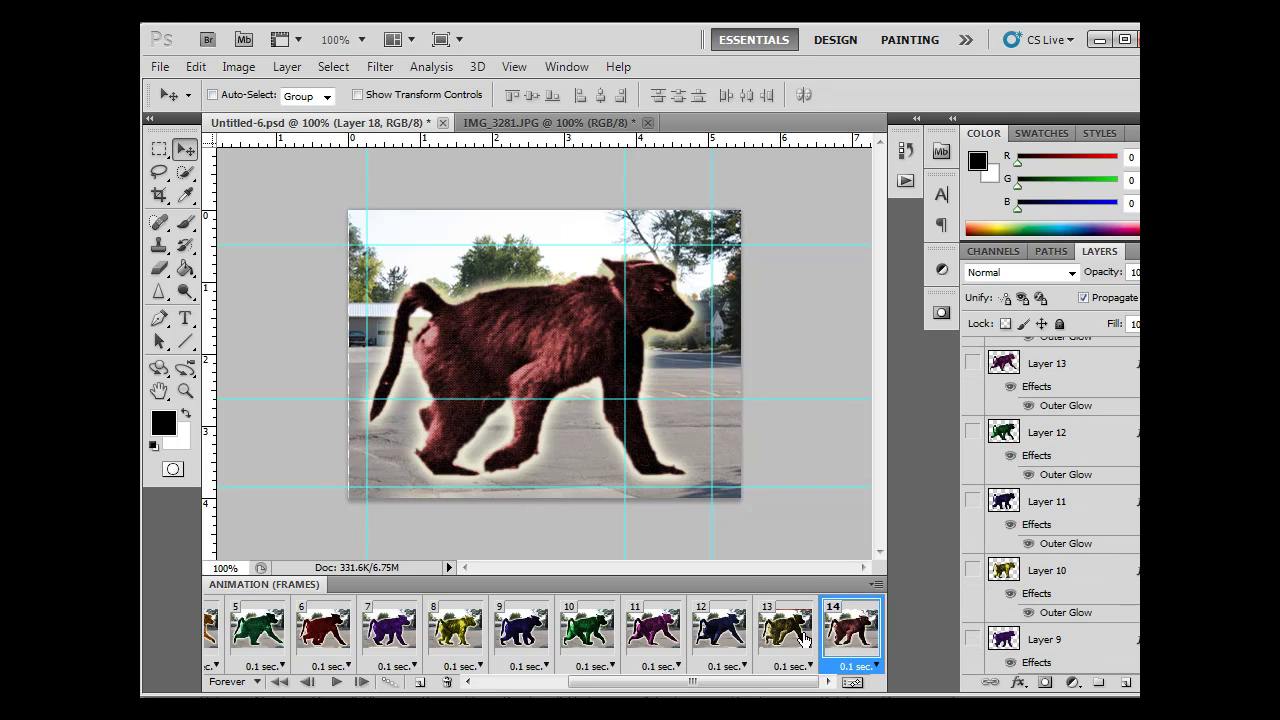
left_click(798, 636)
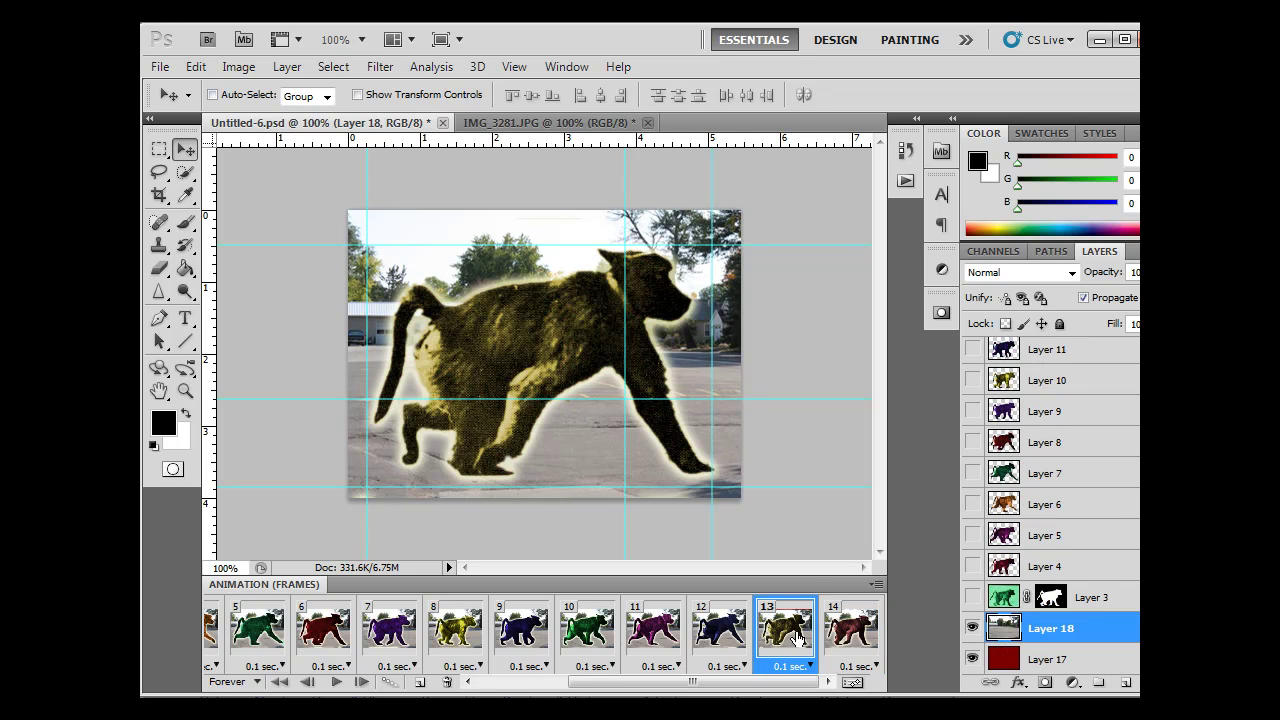
left_click(848, 636)
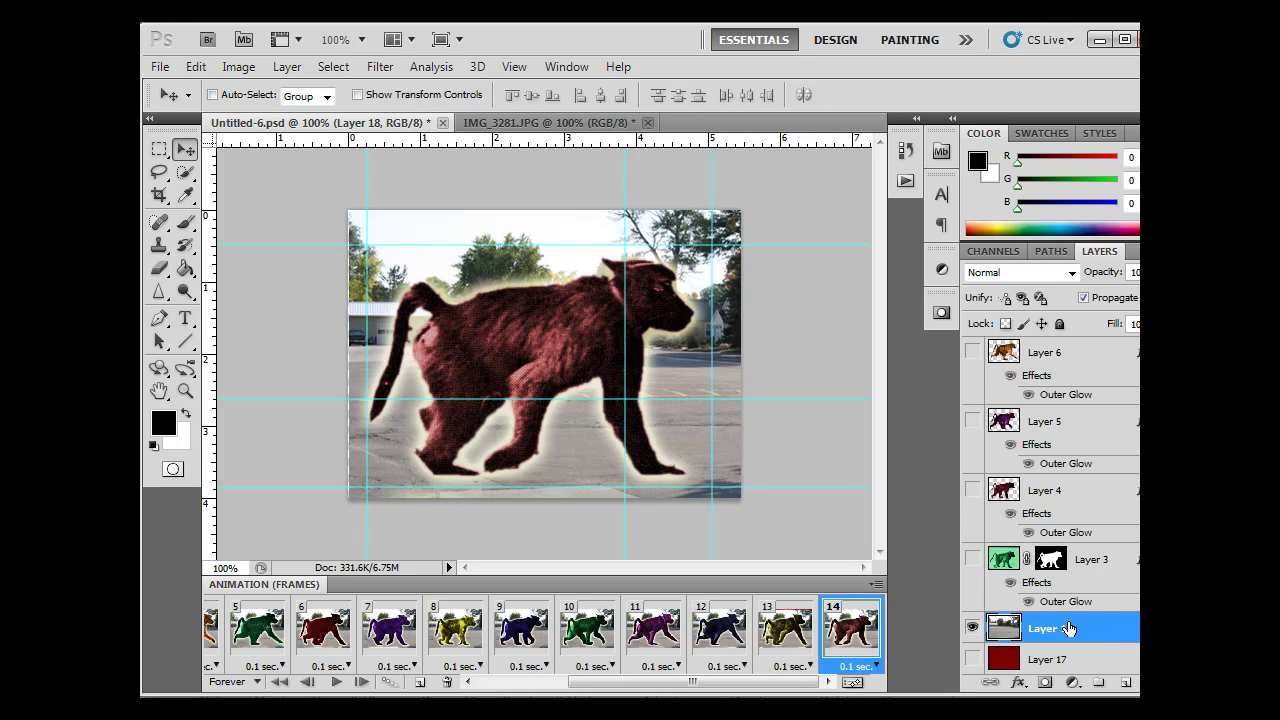
left_click(770, 625)
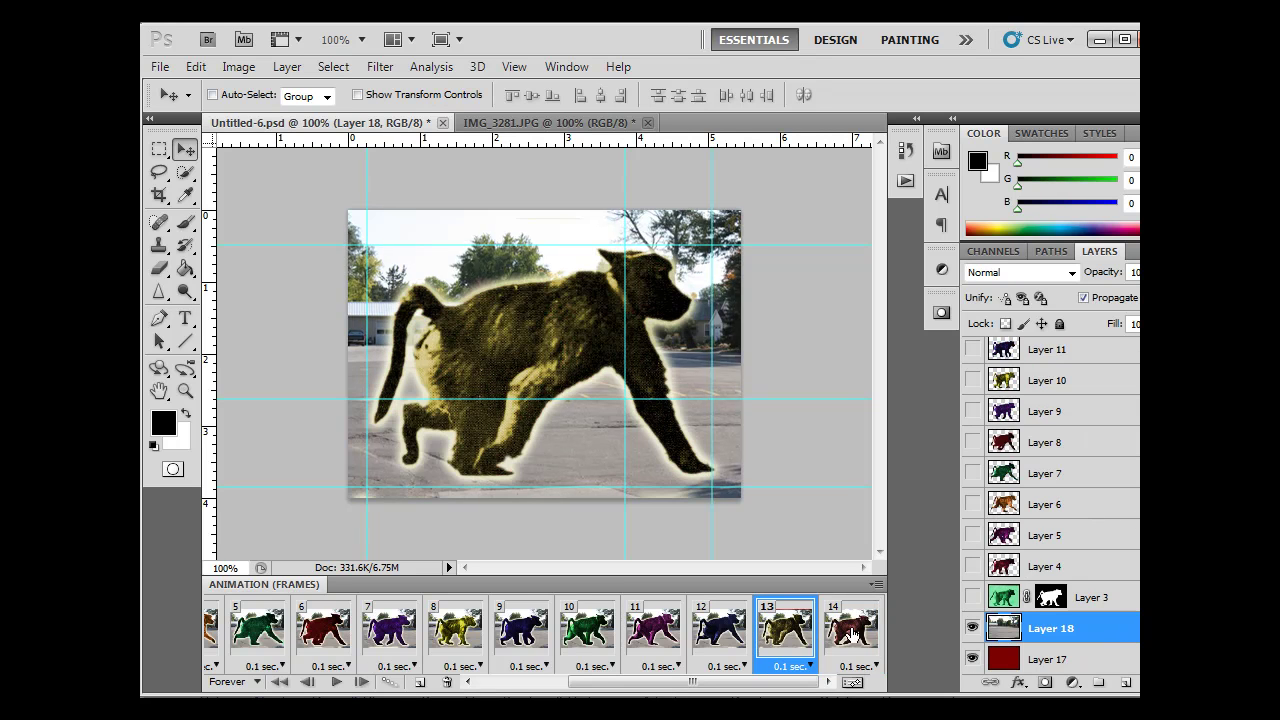
left_click(848, 630)
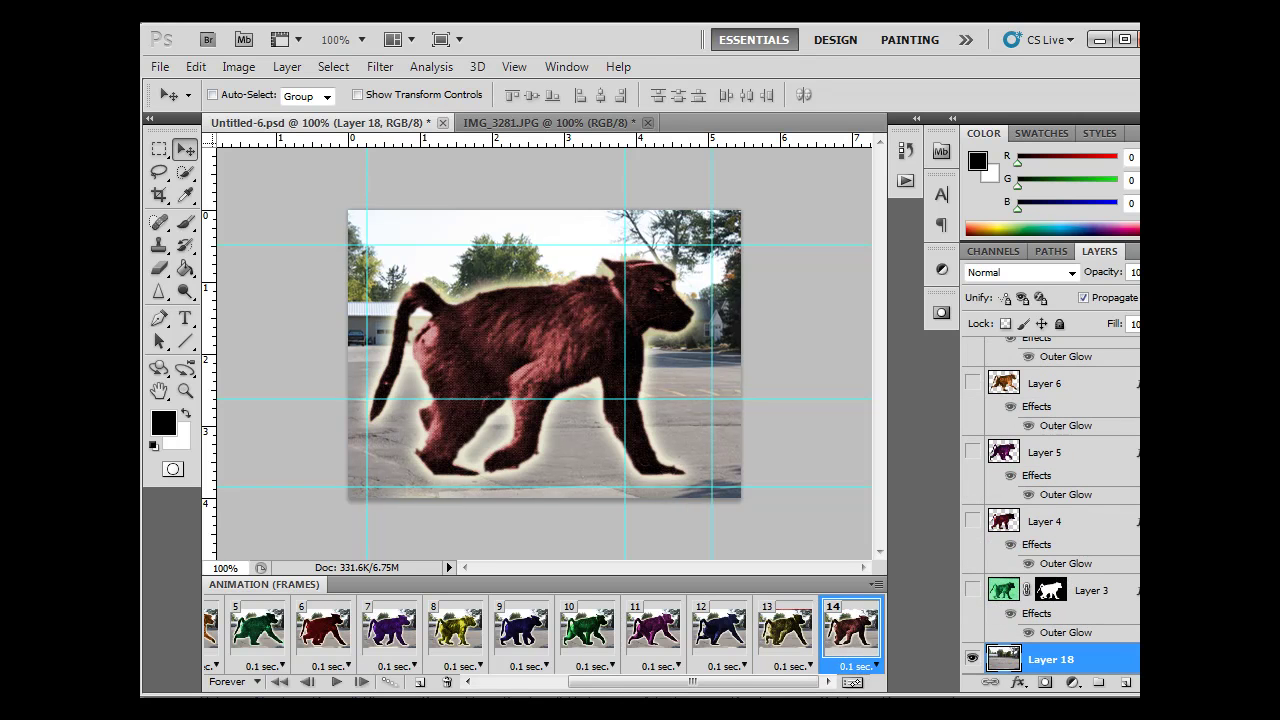
left_click(790, 638)
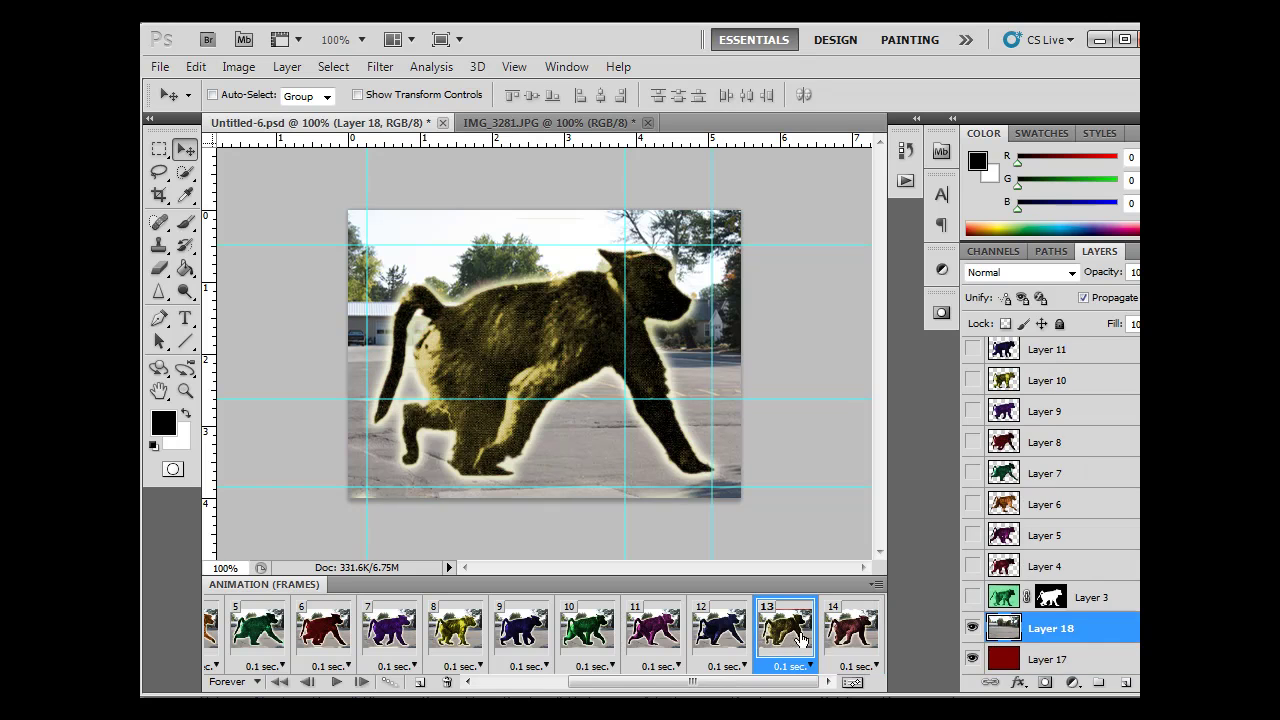
left_click(845, 640)
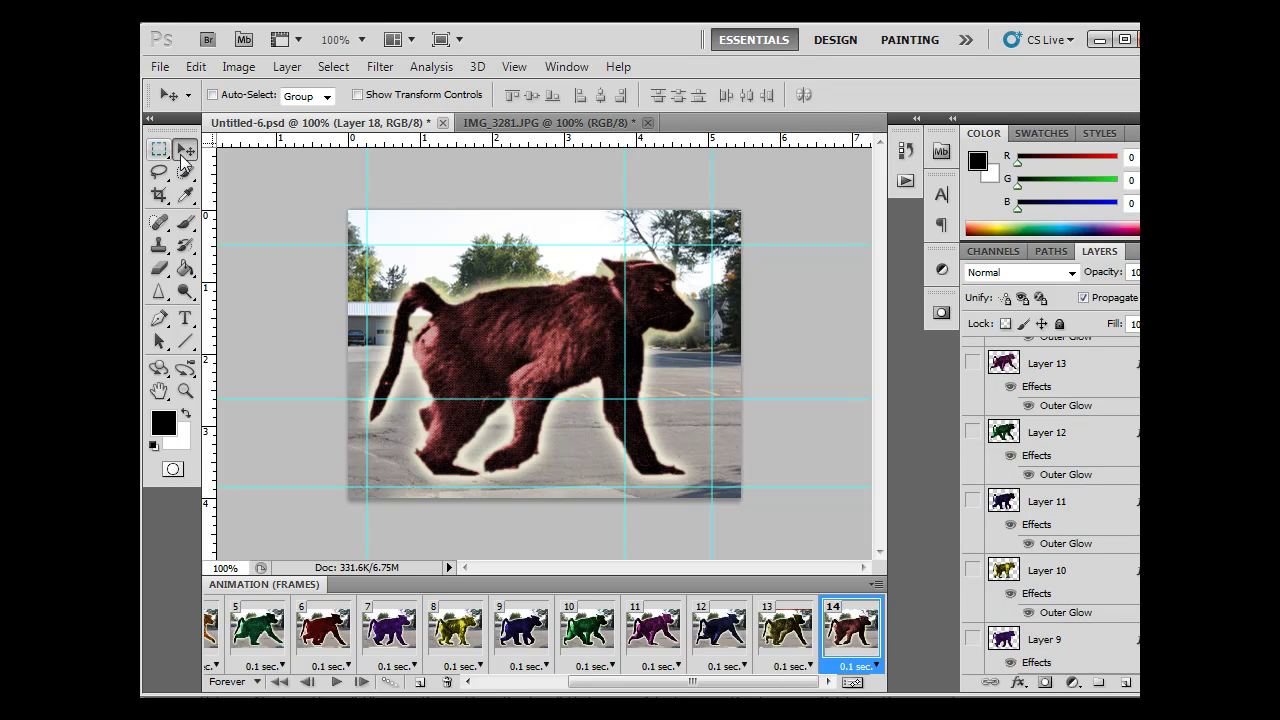
- Open Save for Web & Devices and cancel out of it
left_click(160, 66)
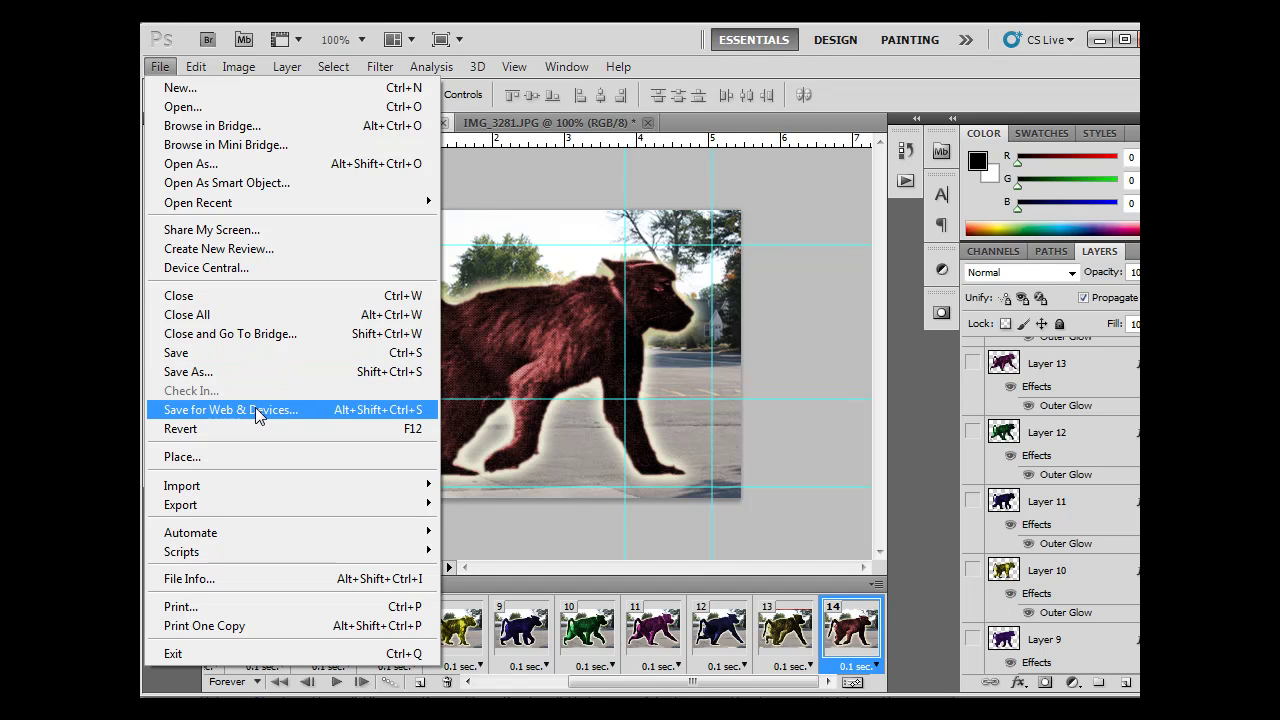
left_click(255, 410)
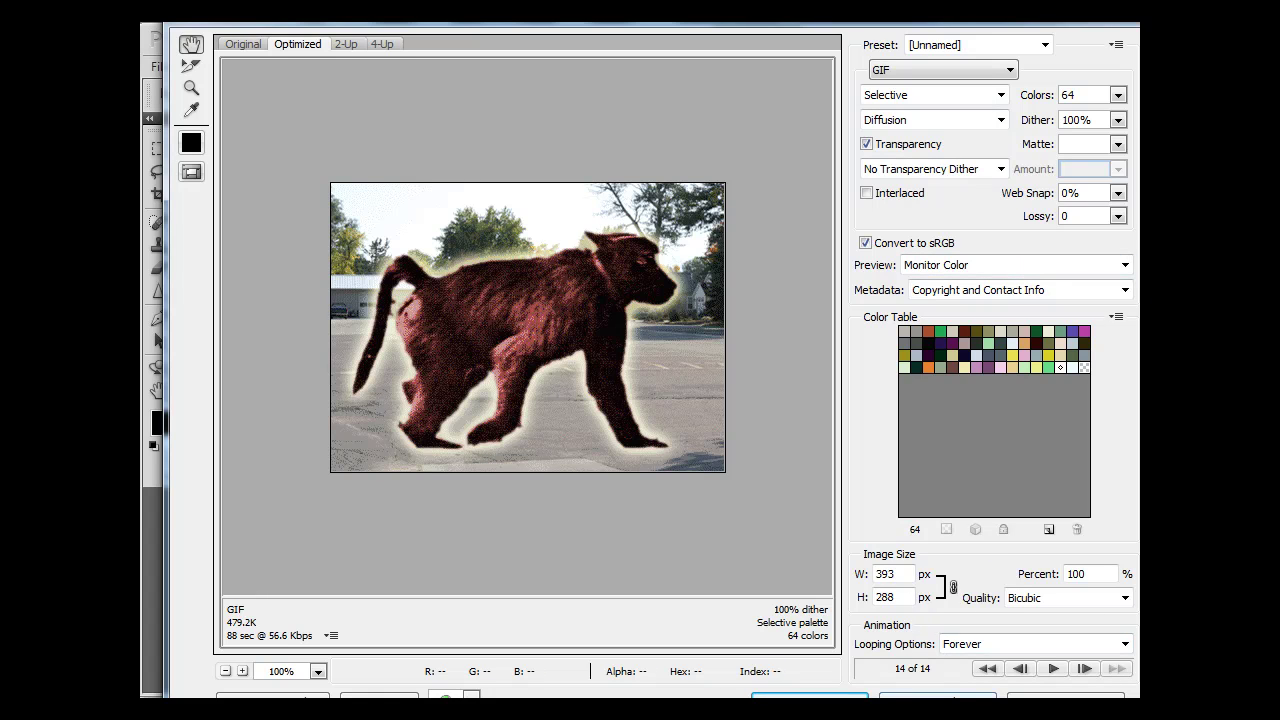
key("Escape")
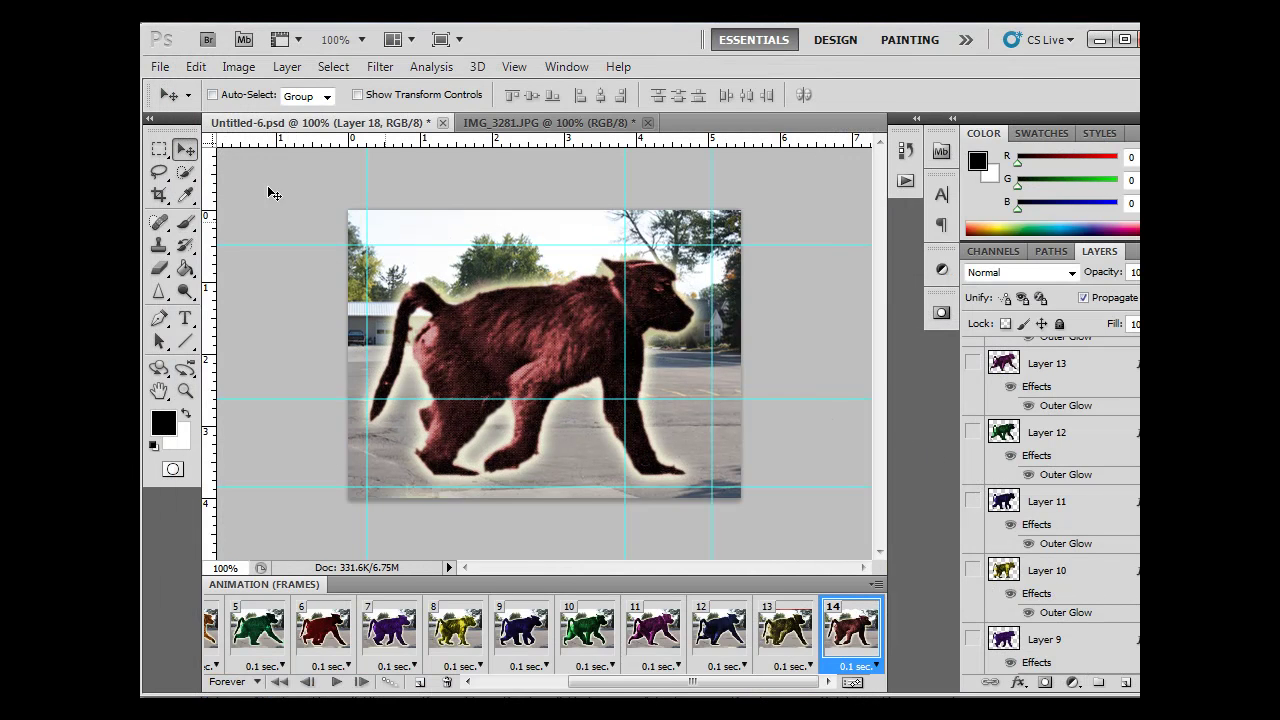
- Save the Untitled-6.psd document
left_click(158, 67)
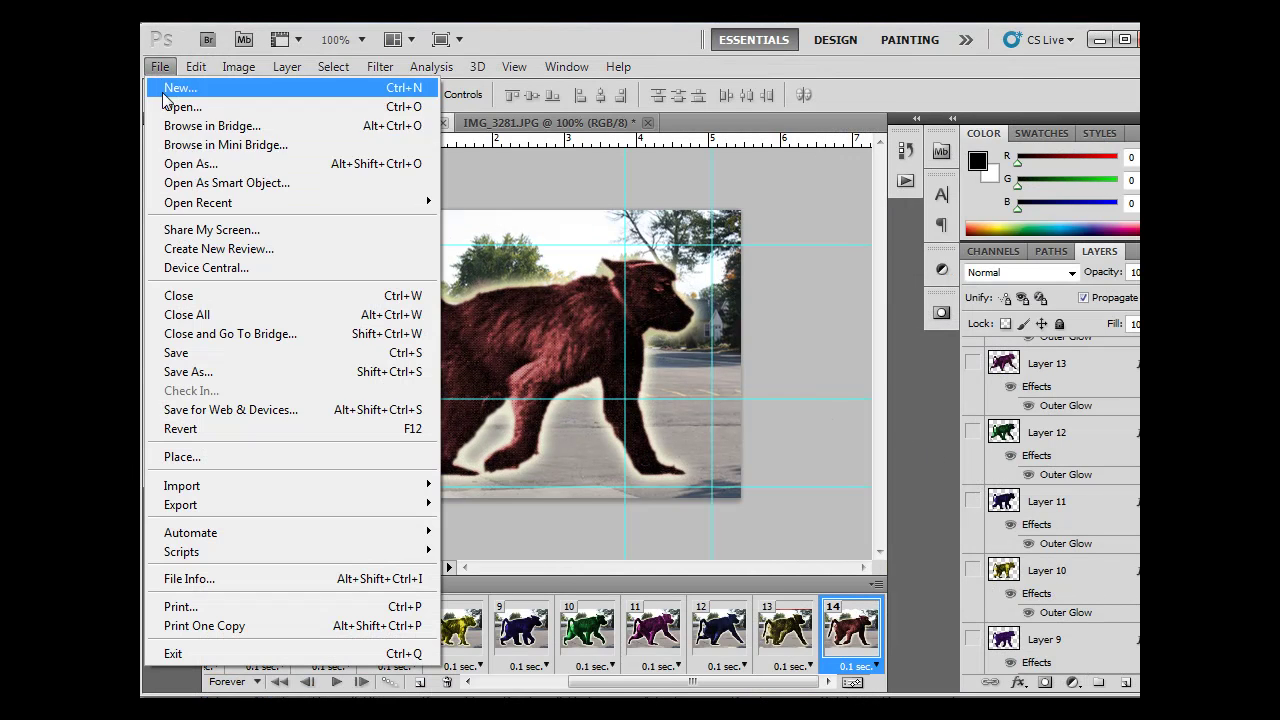
left_click(197, 362)
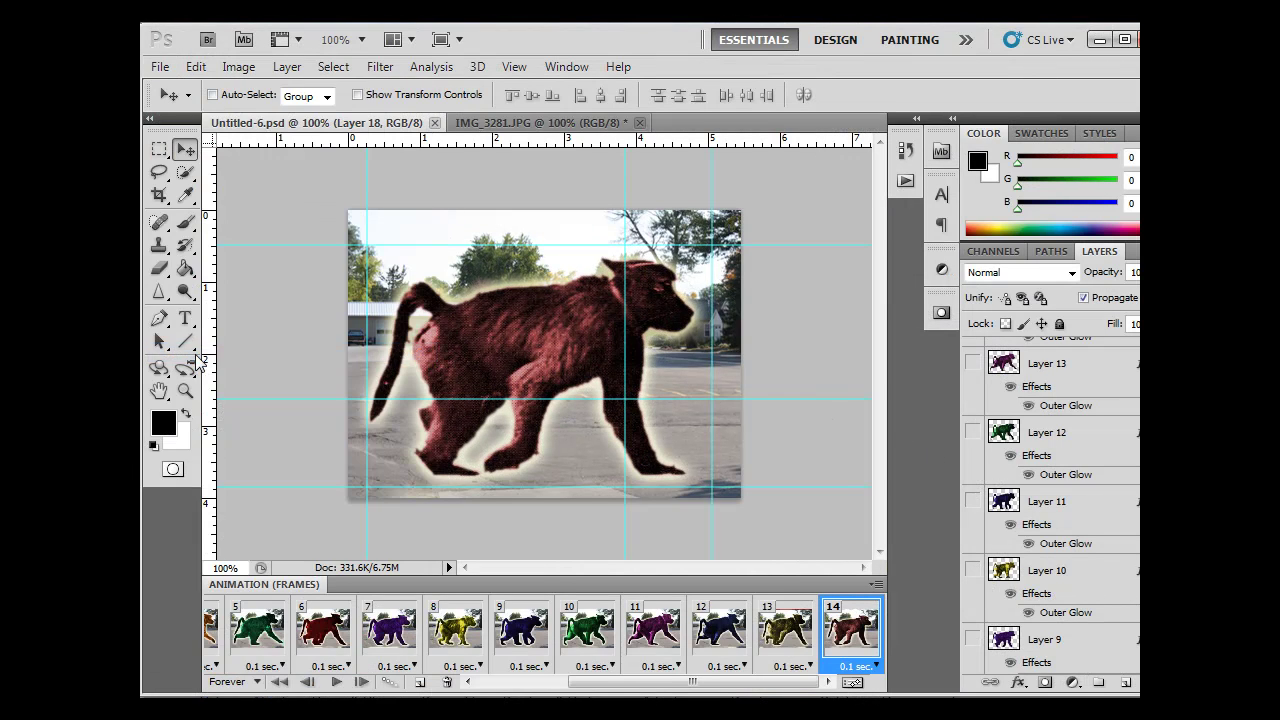
left_click(160, 67)
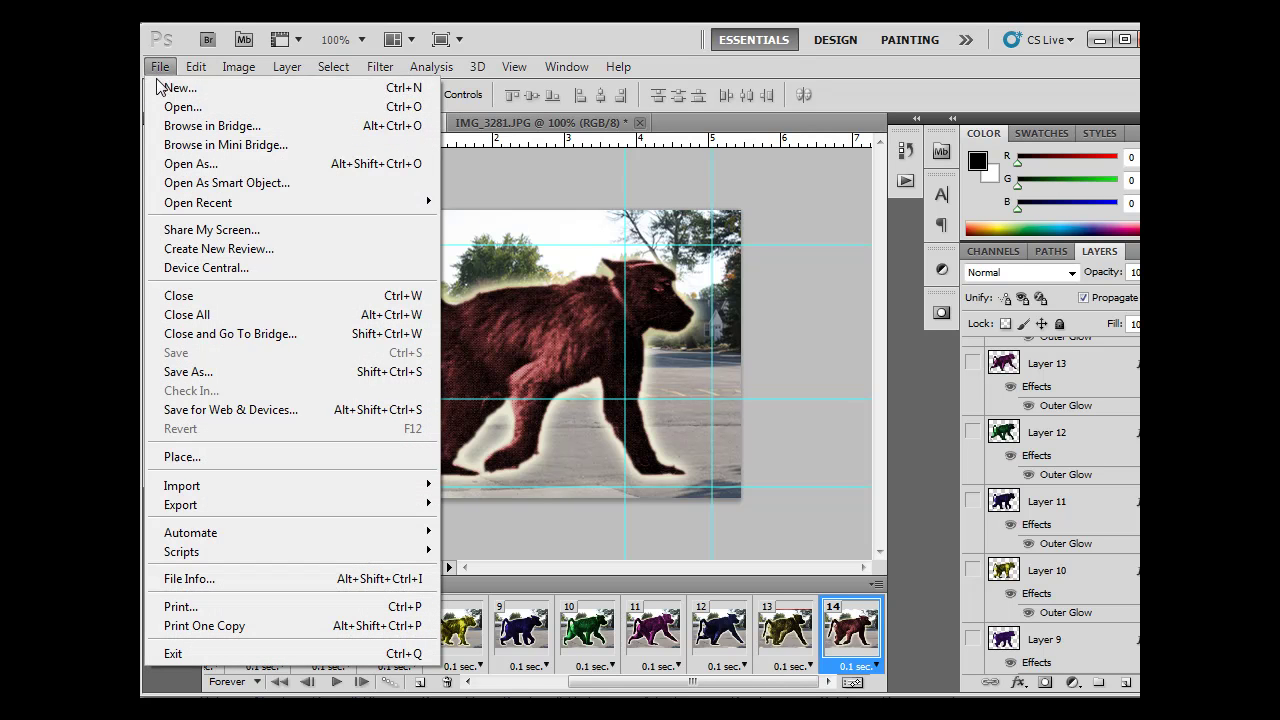
- In Save for Web, export as GIF with 256 colours and Interlaced, then save
left_click(224, 409)
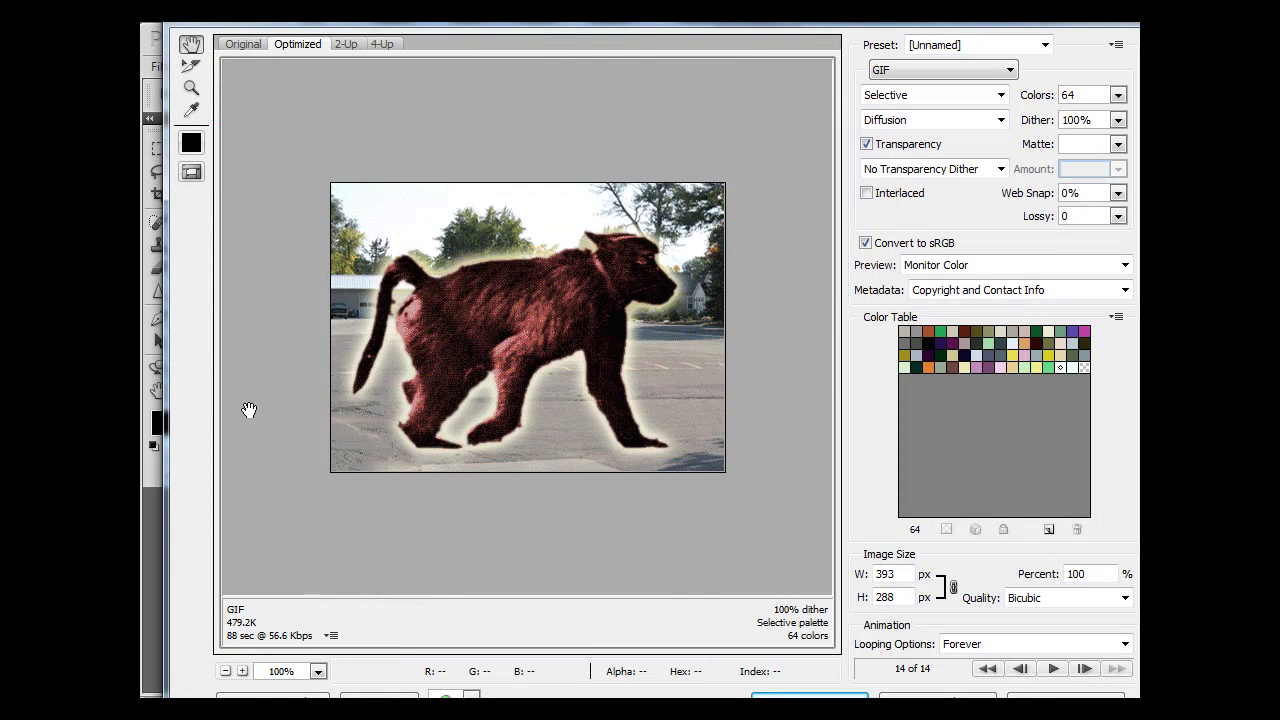
left_click(956, 70)
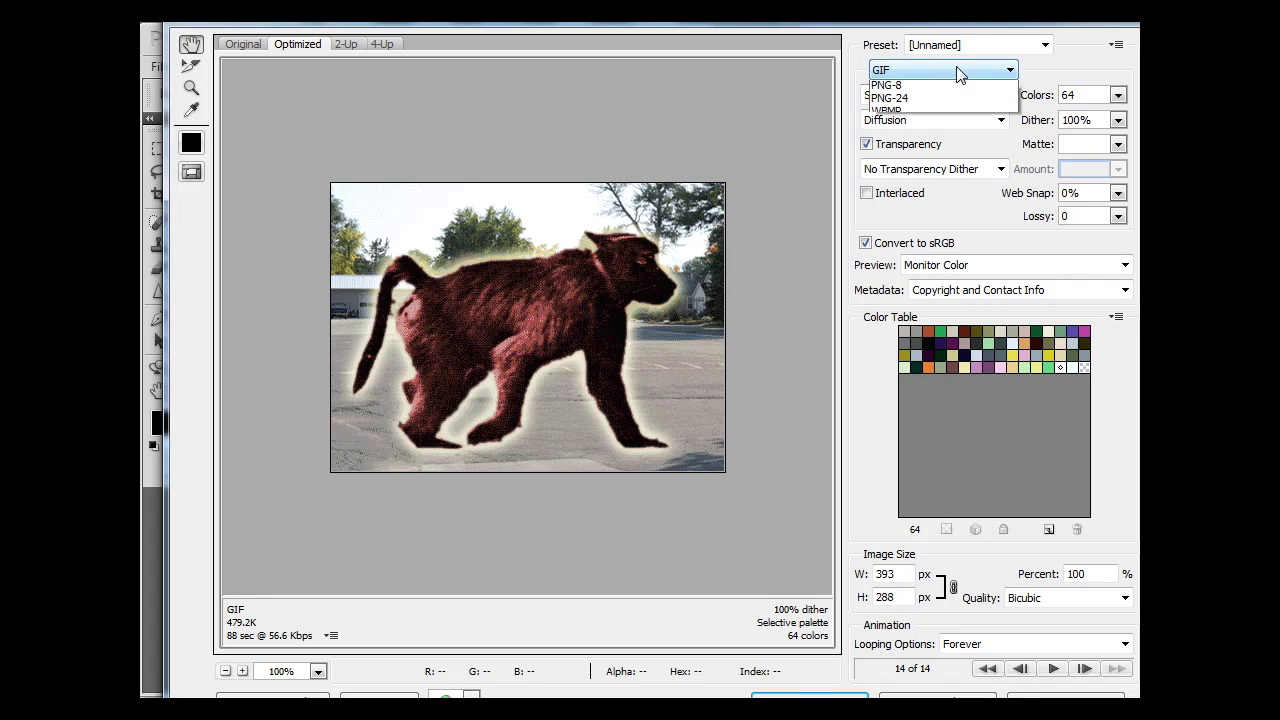
left_click(935, 88)
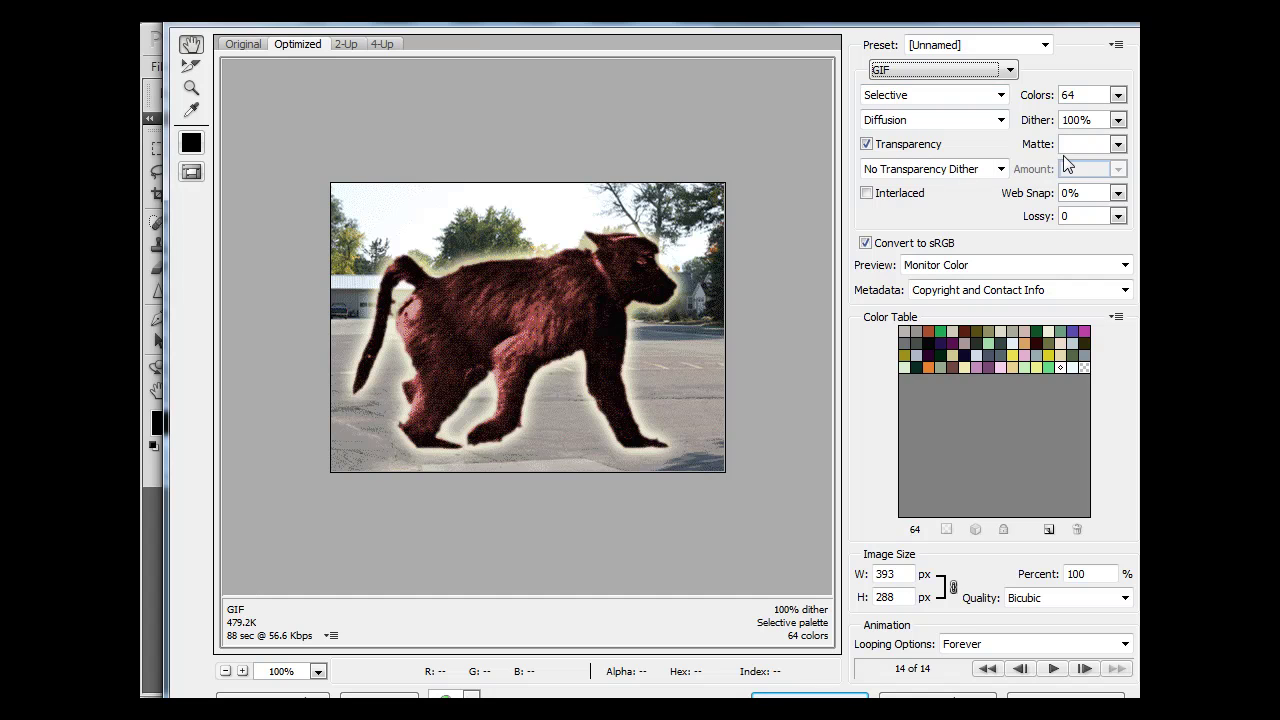
left_click(1119, 95)
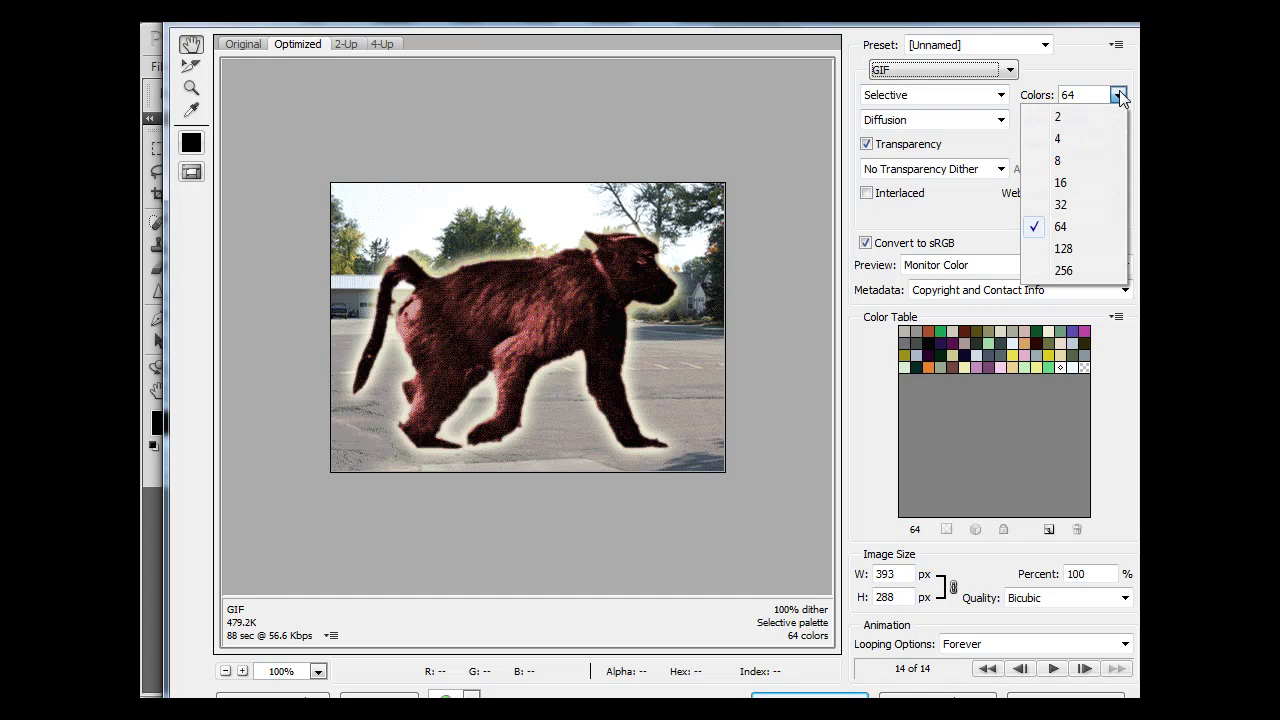
left_click(1070, 249)
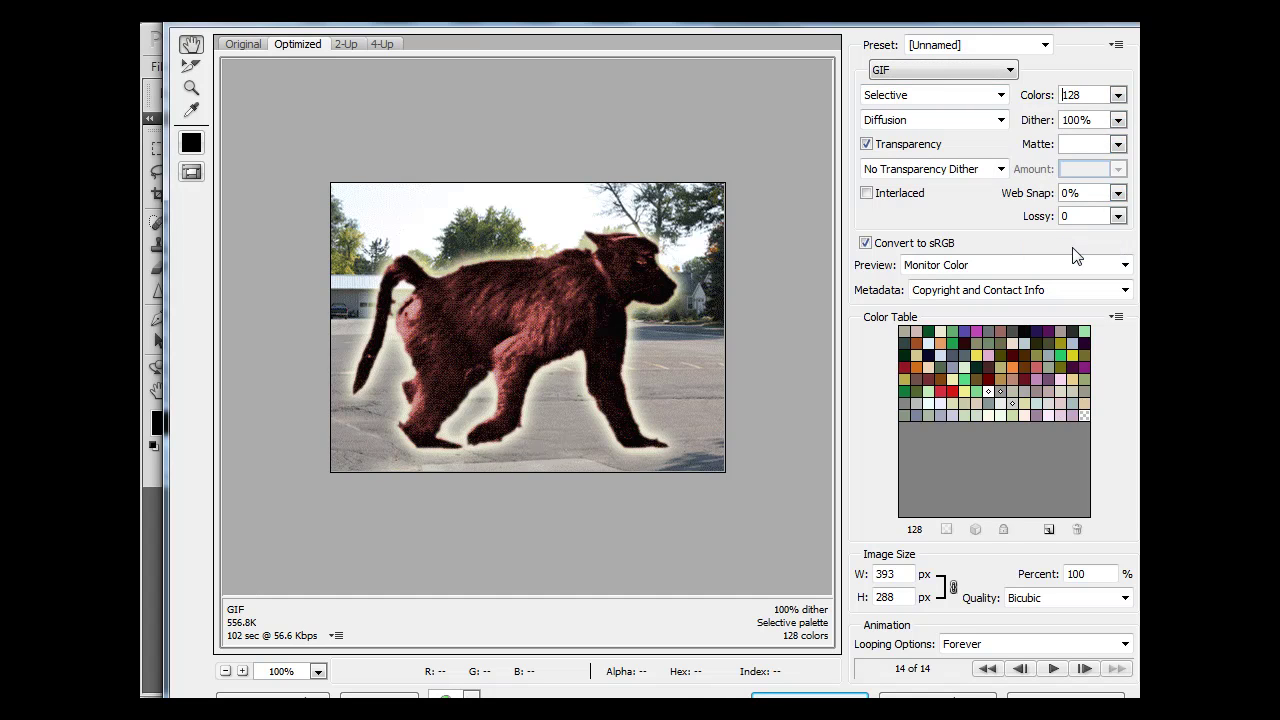
left_click(1119, 95)
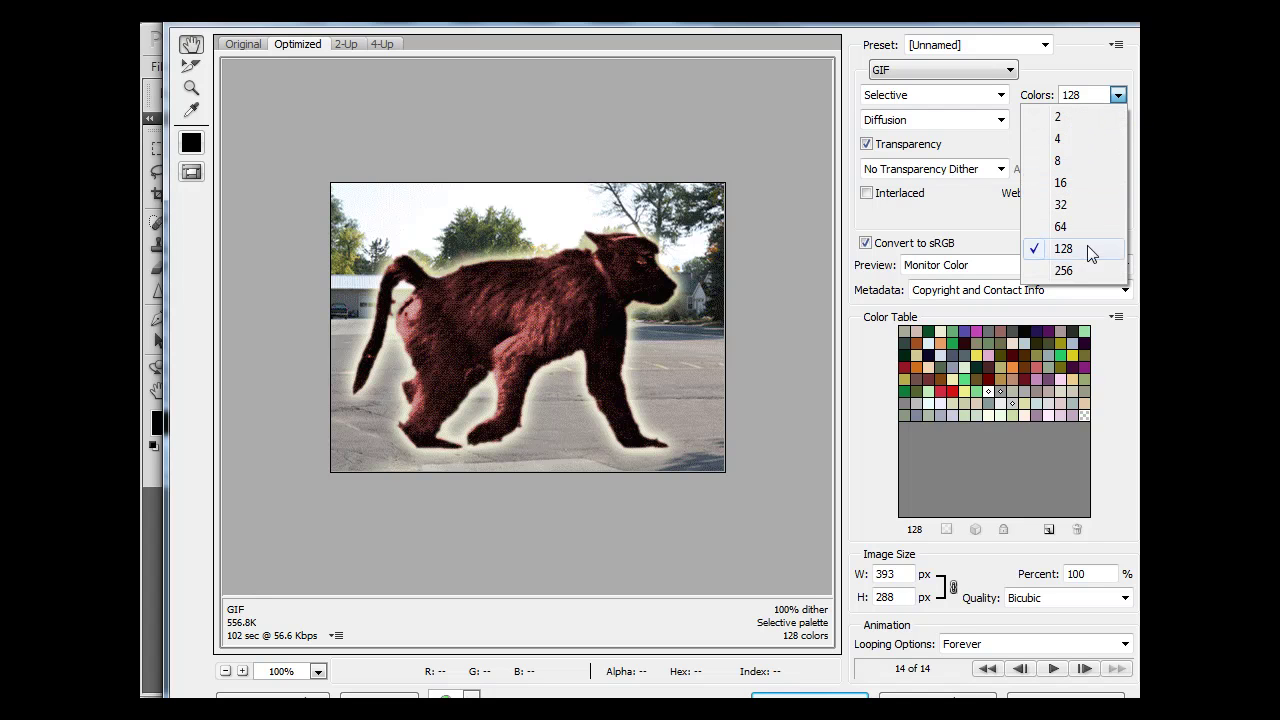
left_click(1079, 270)
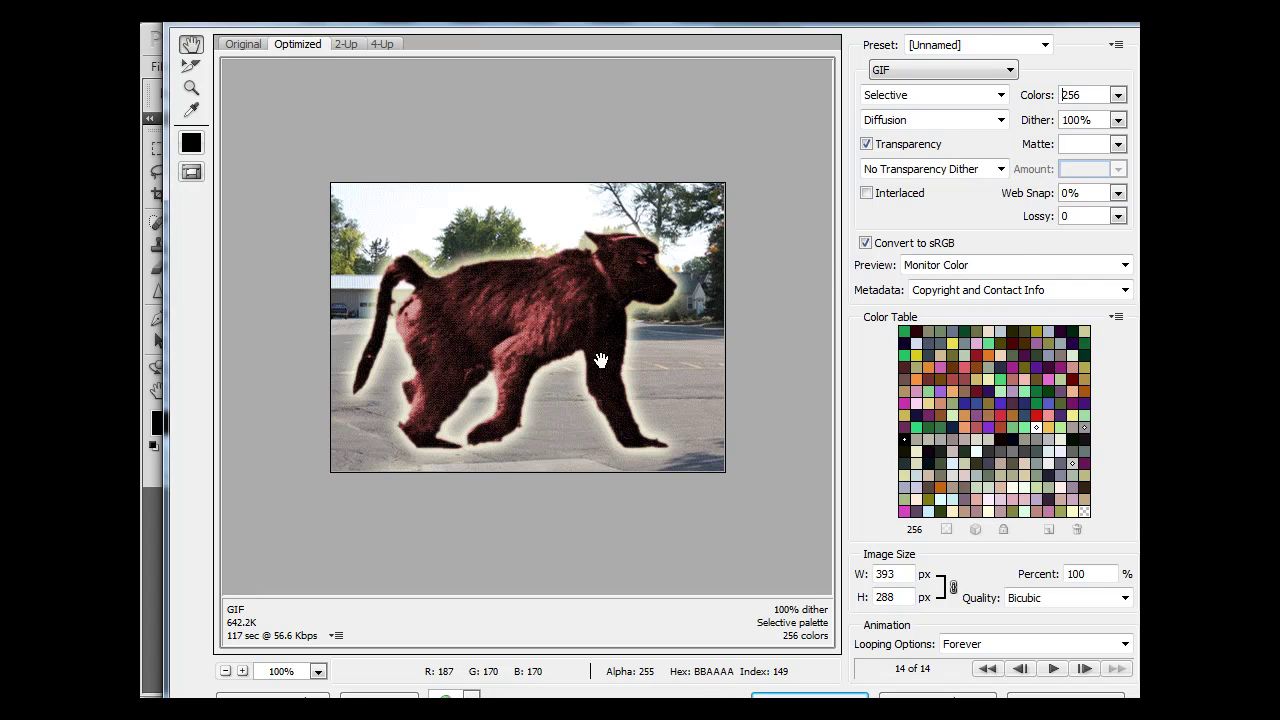
left_click(866, 194)
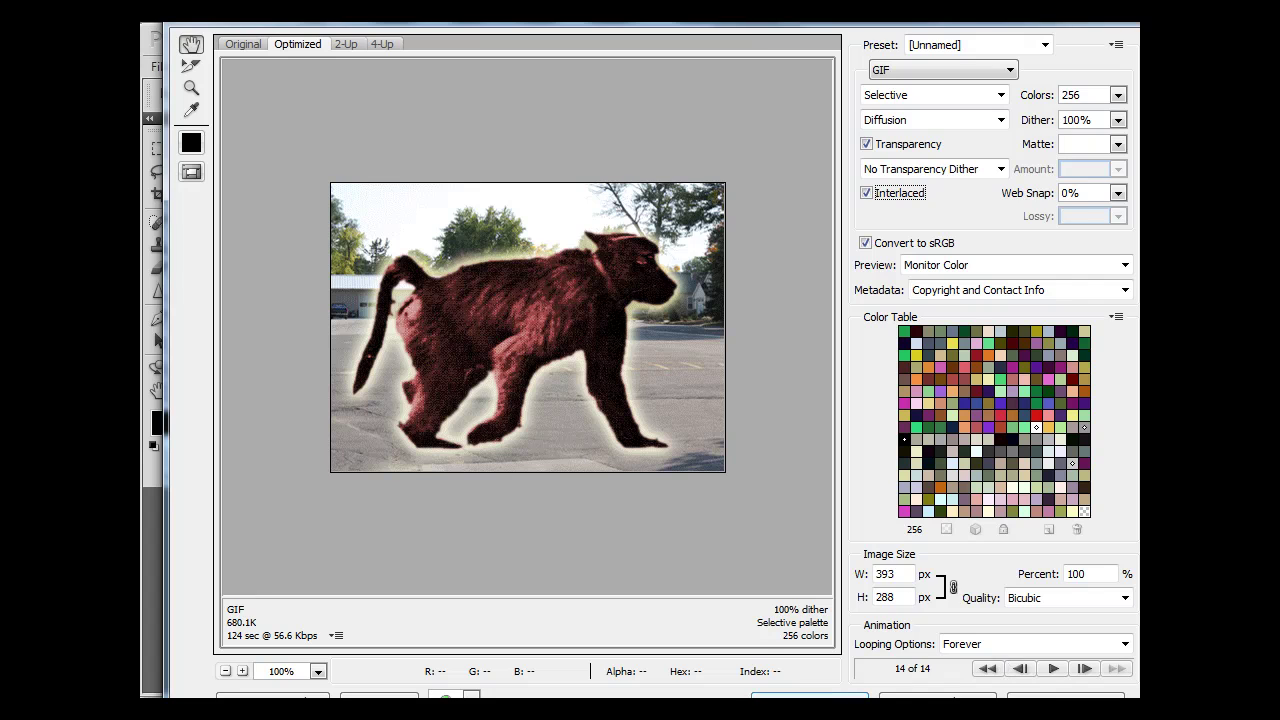
left_click(810, 697)
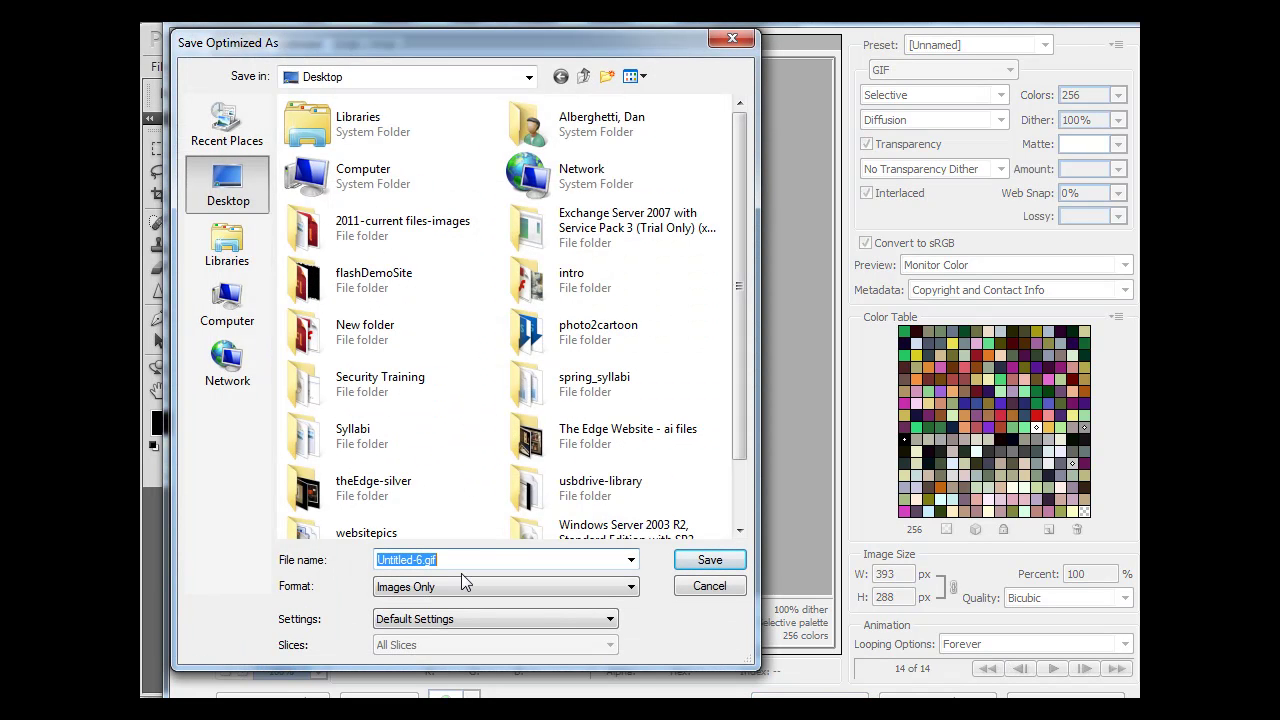
- Name the optimized GIF 'animateBaboon' and save it to the Desktop
type("an")
type("imateBaboon")
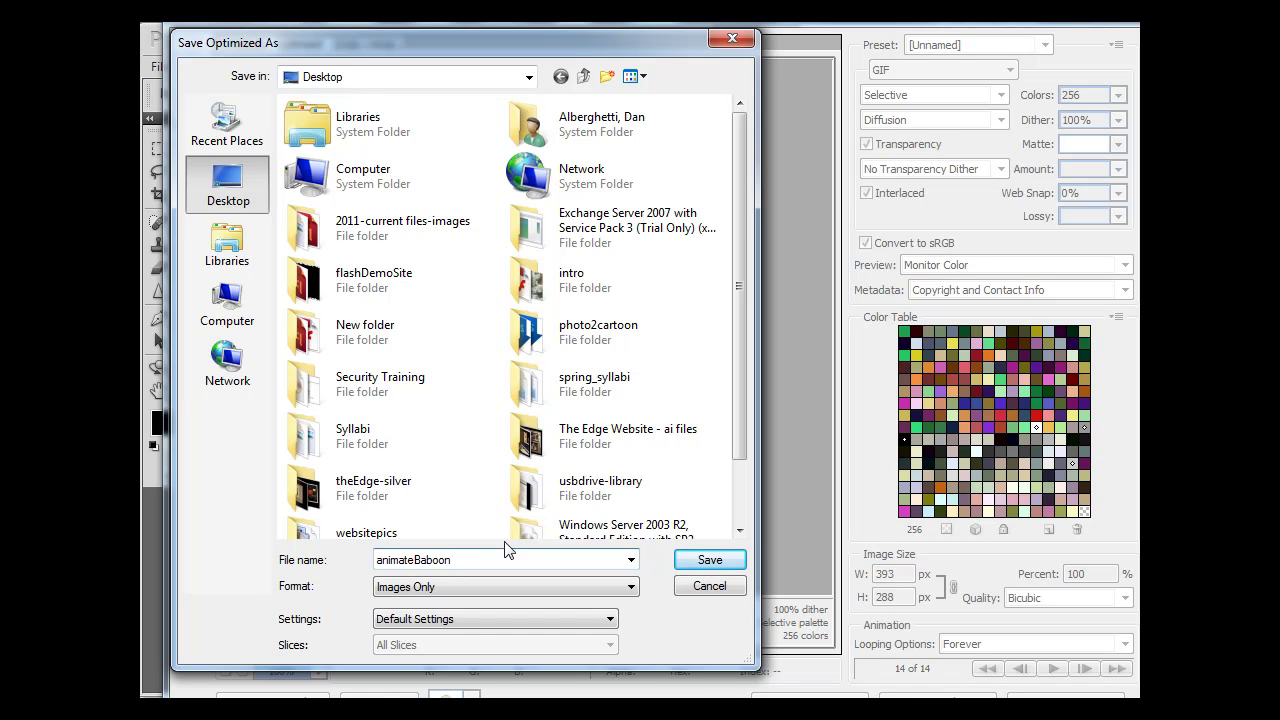
left_click(710, 562)
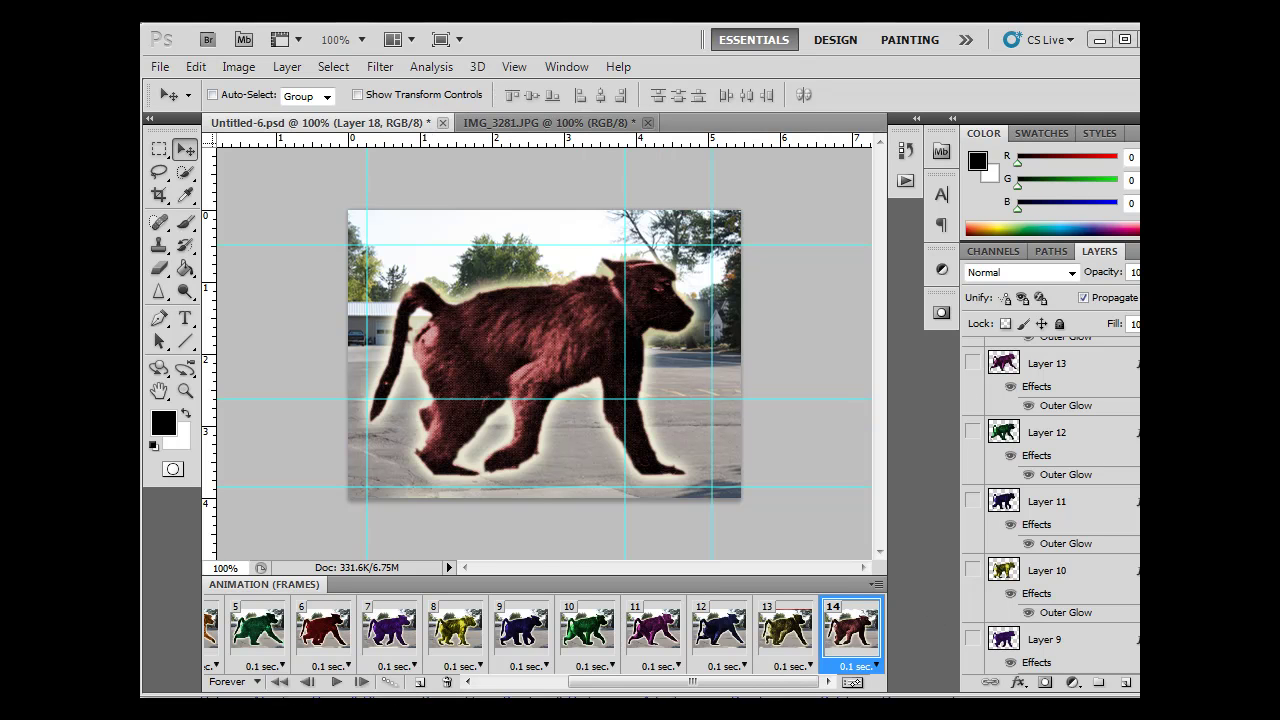
- Minimize Photoshop, preview animateBaboon.gif in Paint, then close Paint
left_click(1099, 39)
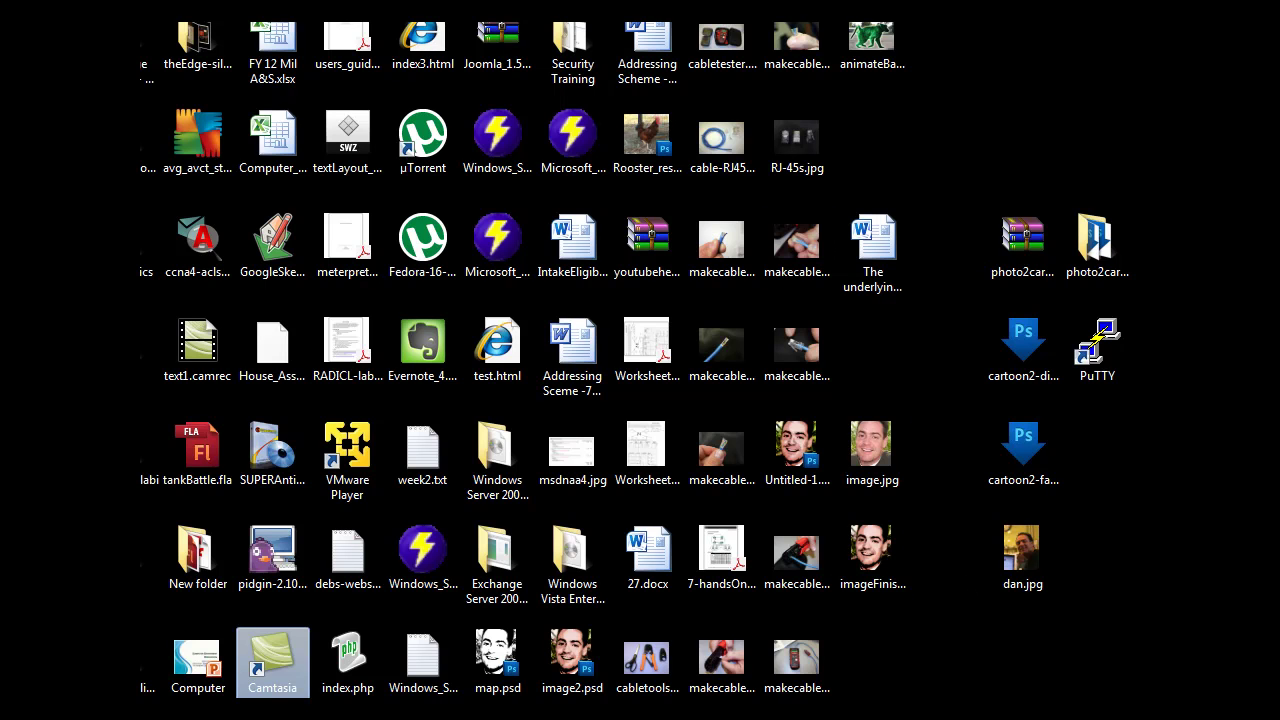
left_click(889, 40)
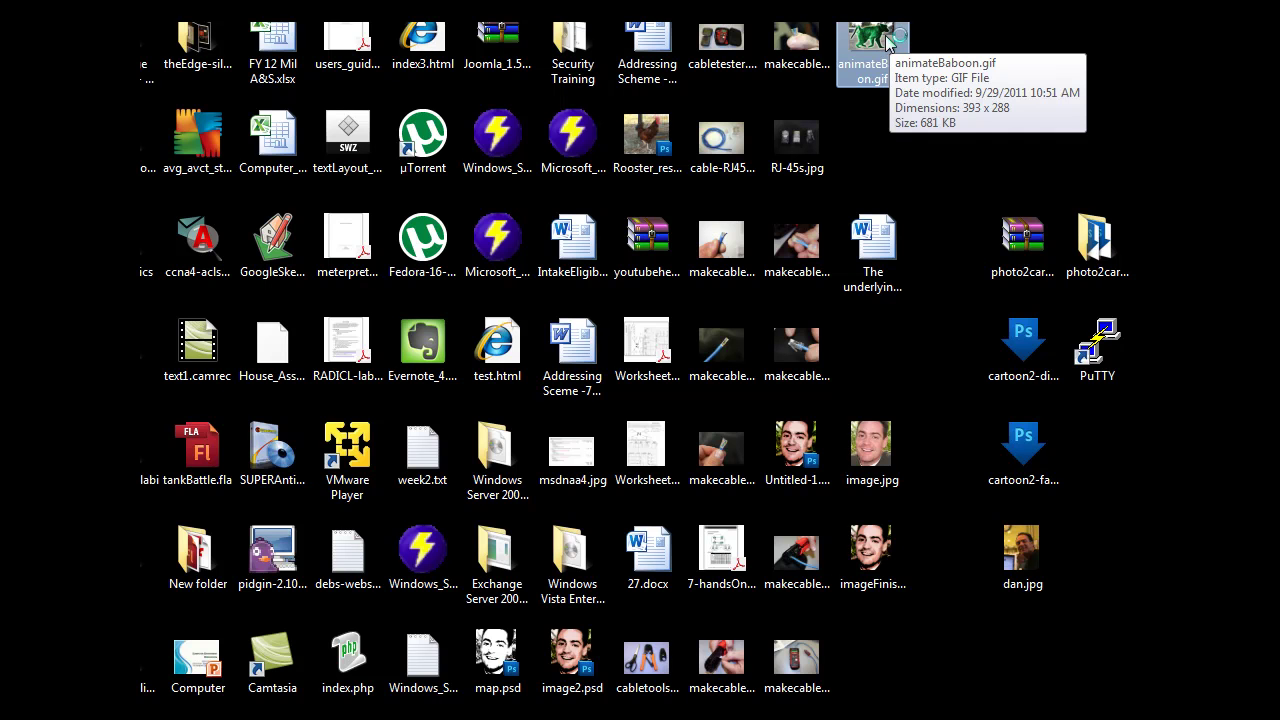
double_click(886, 40)
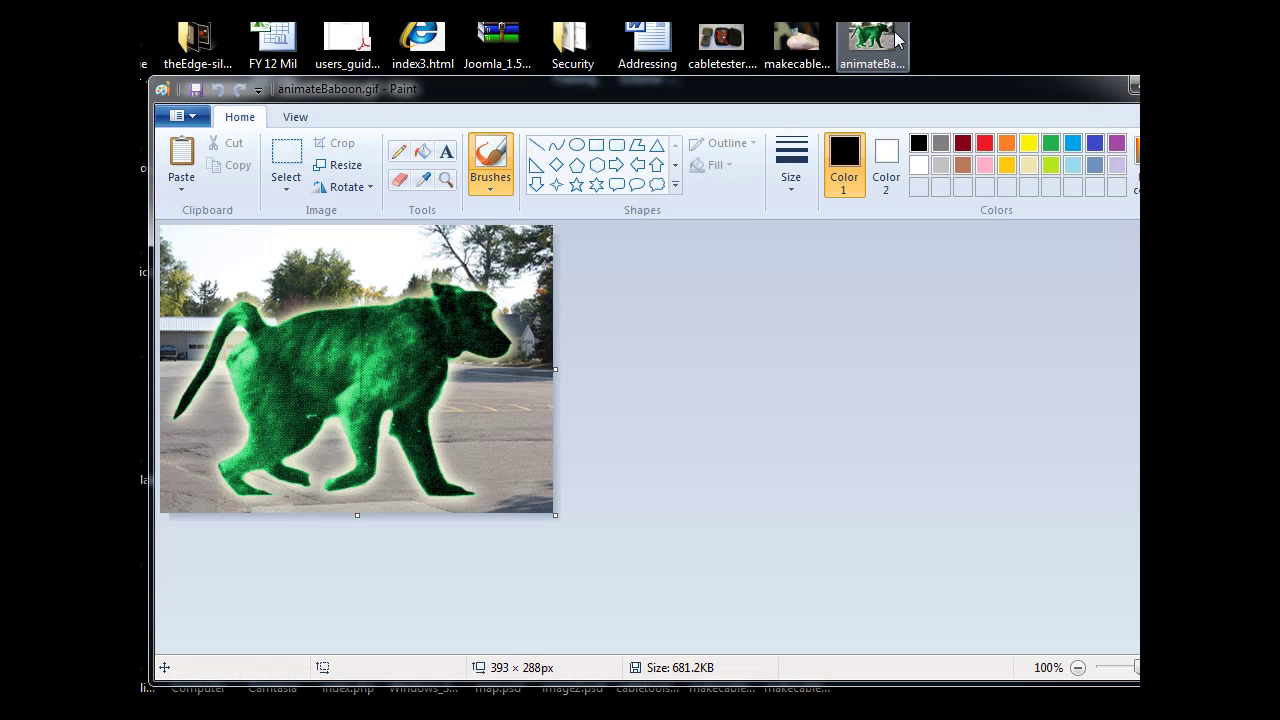
key("alt+F4")
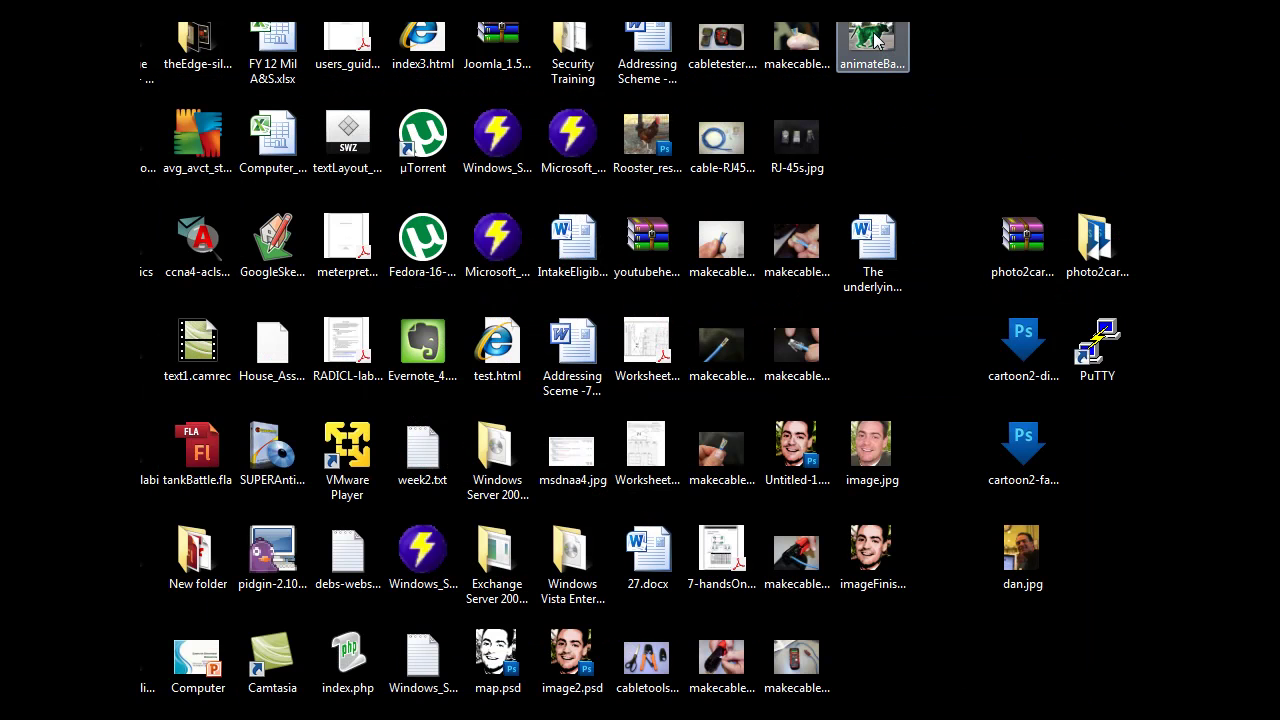
- Open animateBaboon.gif in Internet Explorer, then restore and reposition the browser window
right_click(866, 42)
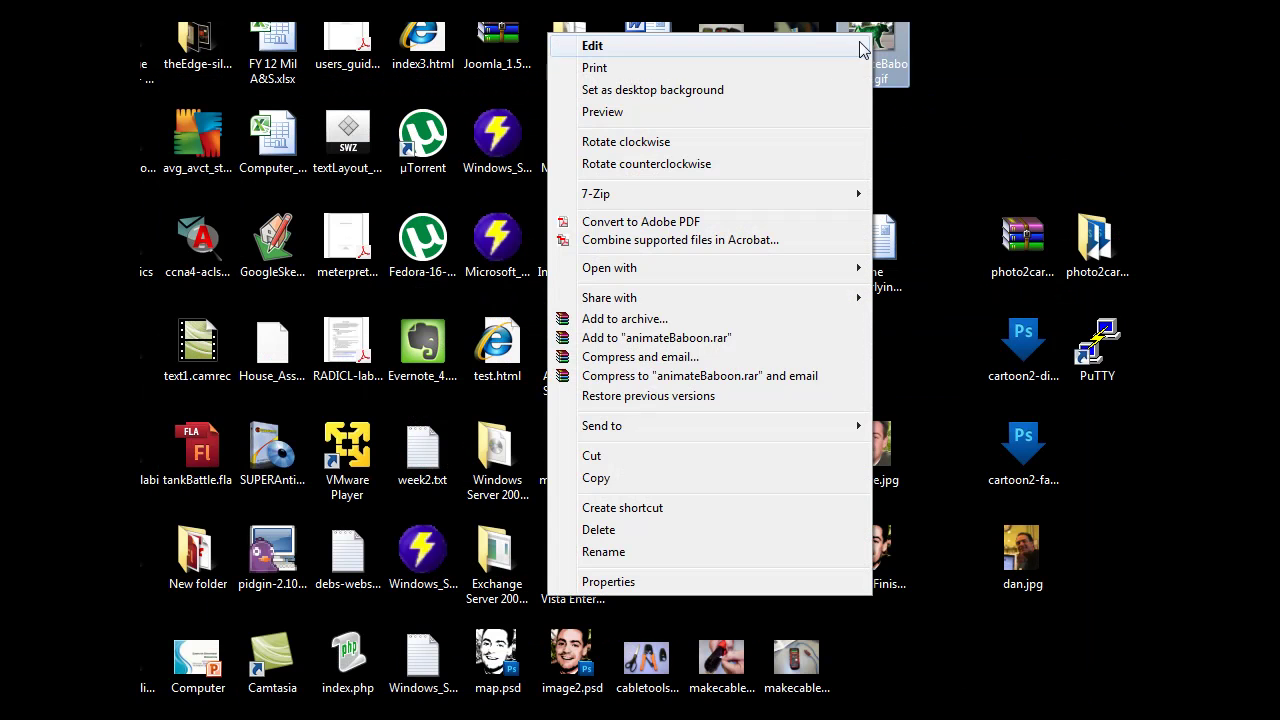
mouse_move(737, 278)
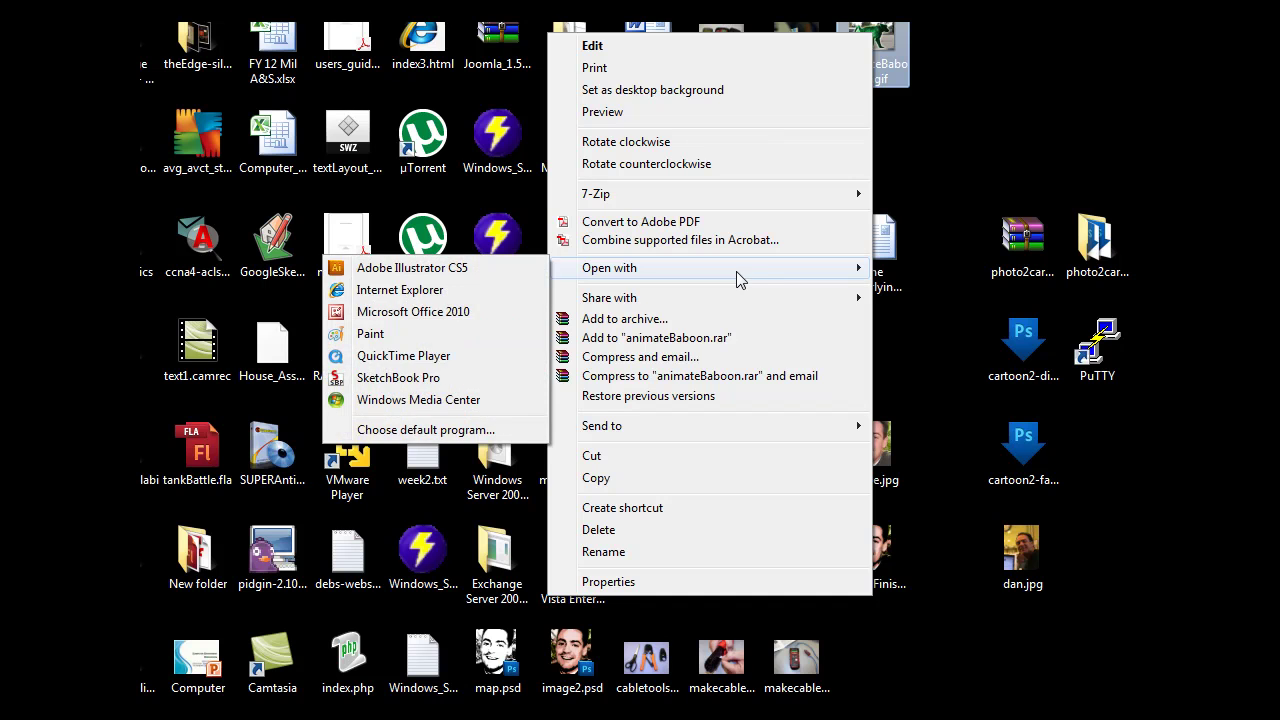
left_click(446, 292)
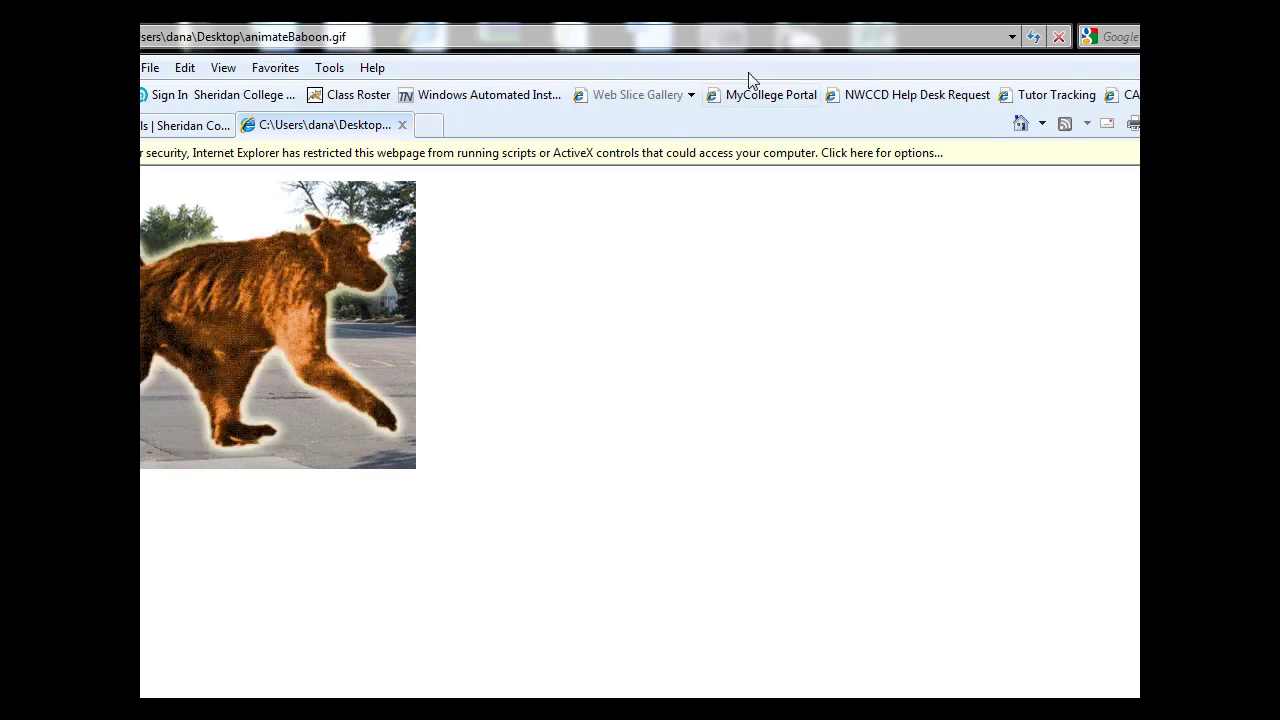
double_click(790, 12)
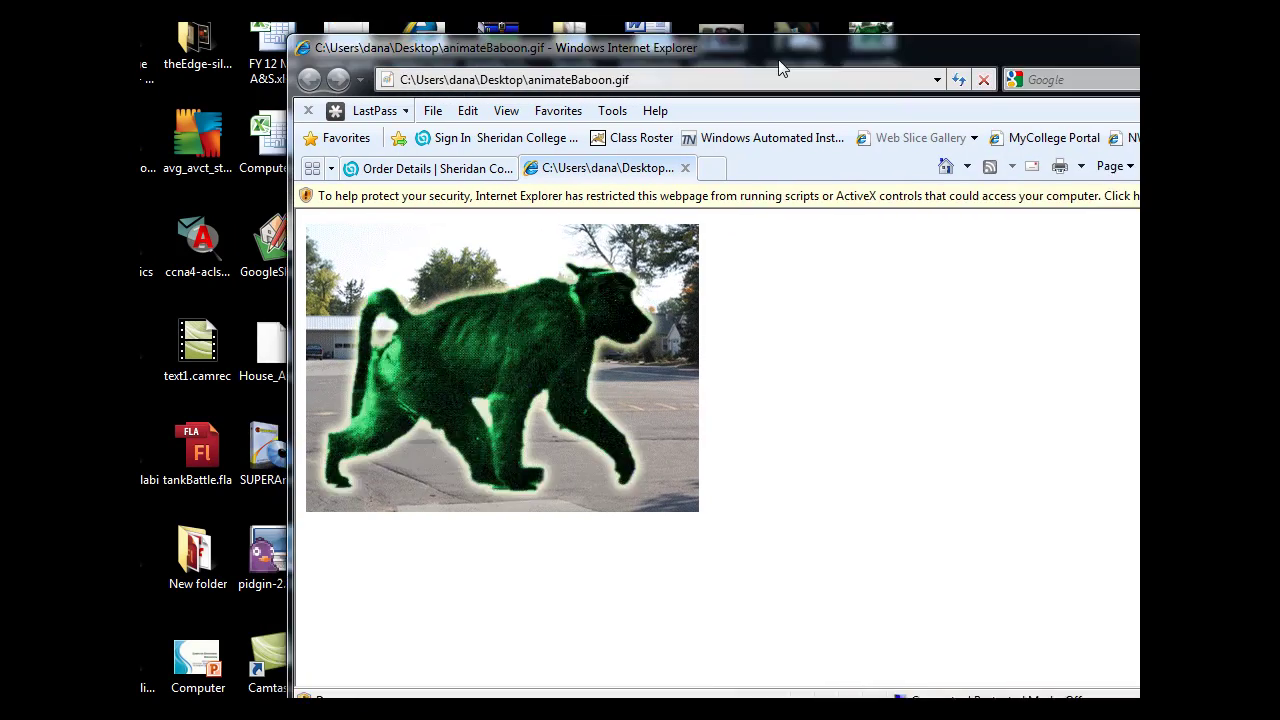
left_click_drag(777, 8, 717, 38)
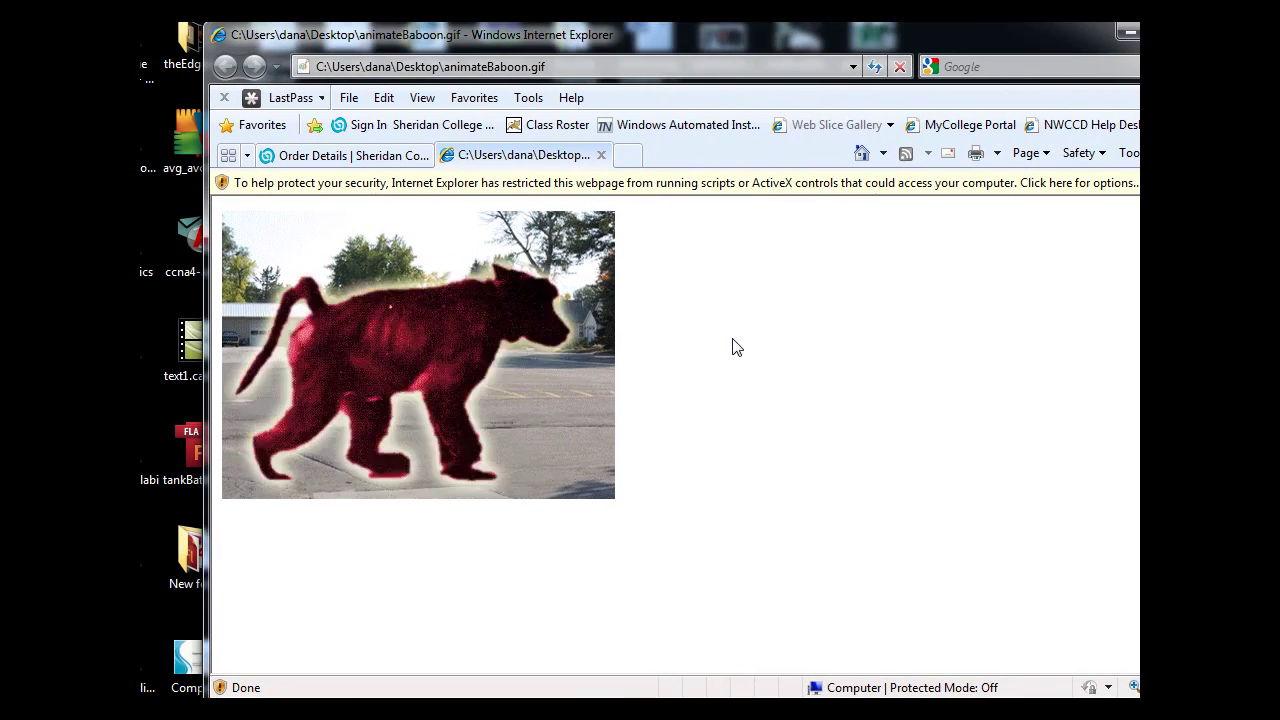